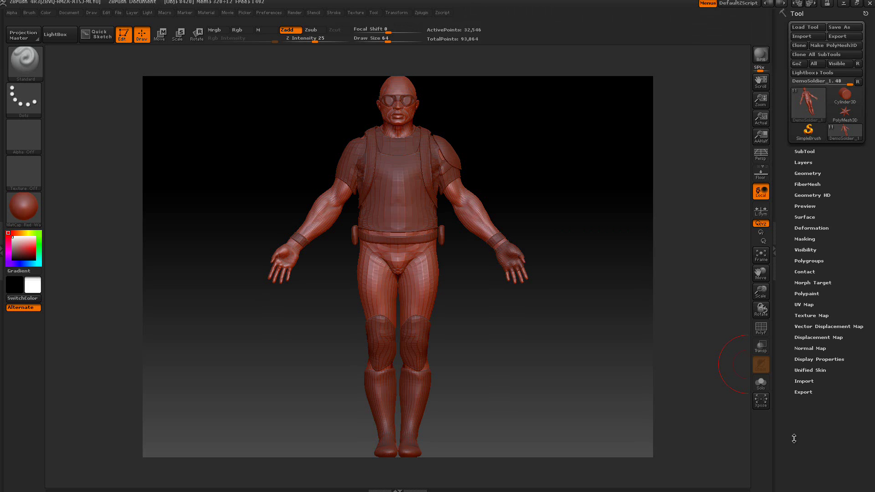
Step: Display the polygroup wireframe and make a standalone PolyMesh3D copy of the soldier's body subtool
left_click(761, 328)
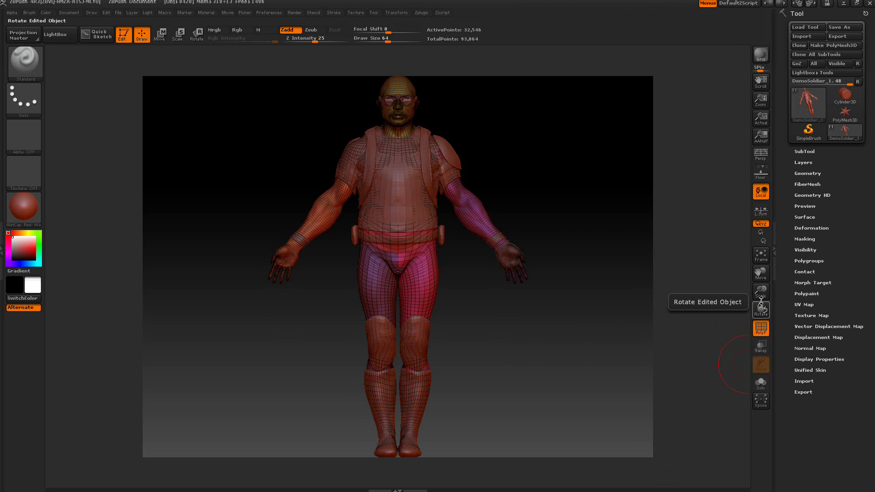
left_click(804, 153)
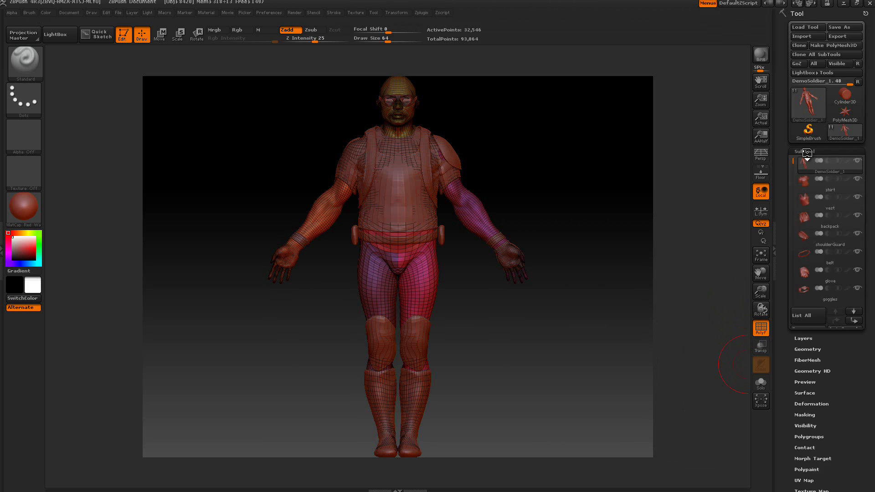
left_click_drag(783, 139, 804, 185)
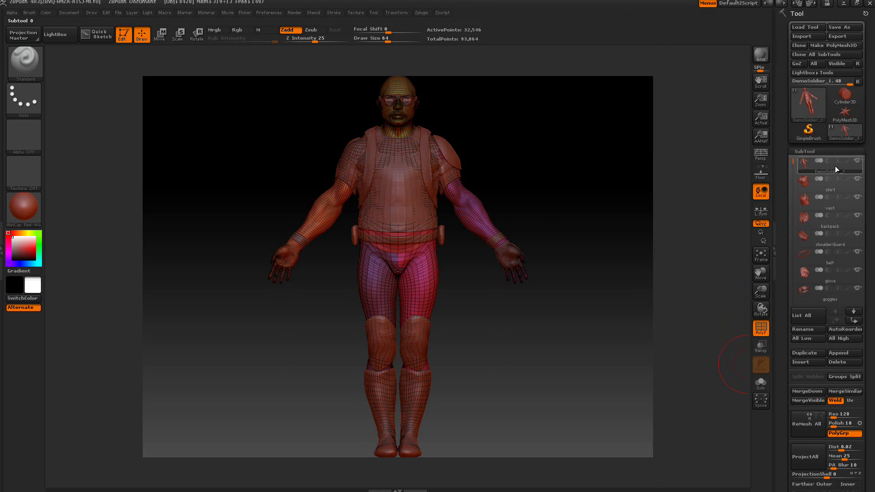
mouse_move(835, 167)
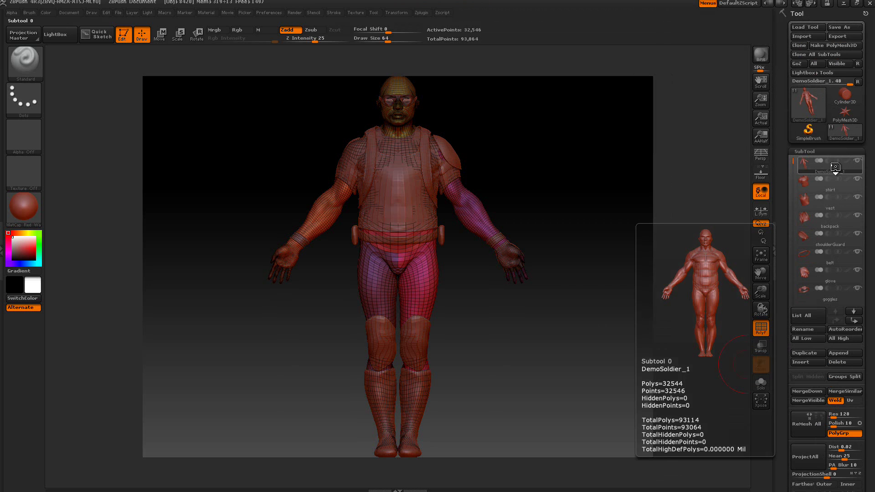
left_click(830, 45)
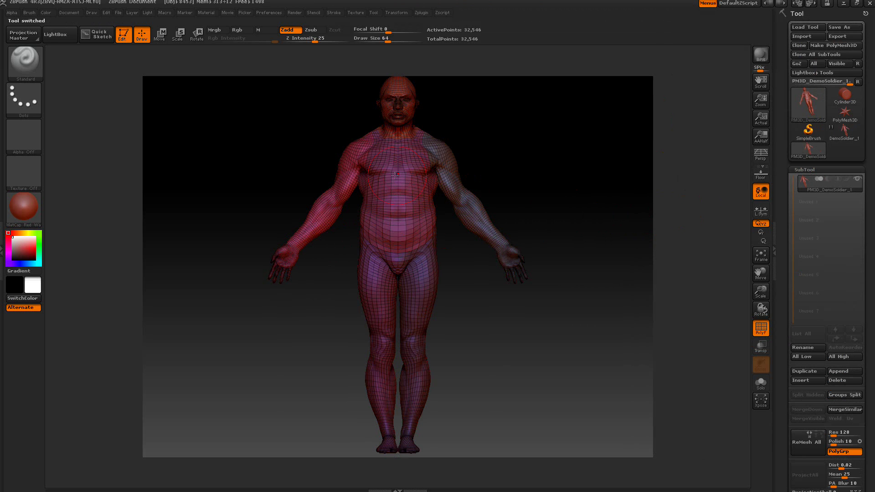
Step: Check the torso polygroup in isolation, finishing with the whole body shown without wireframe
left_click(390, 190, "ctrl+shift")
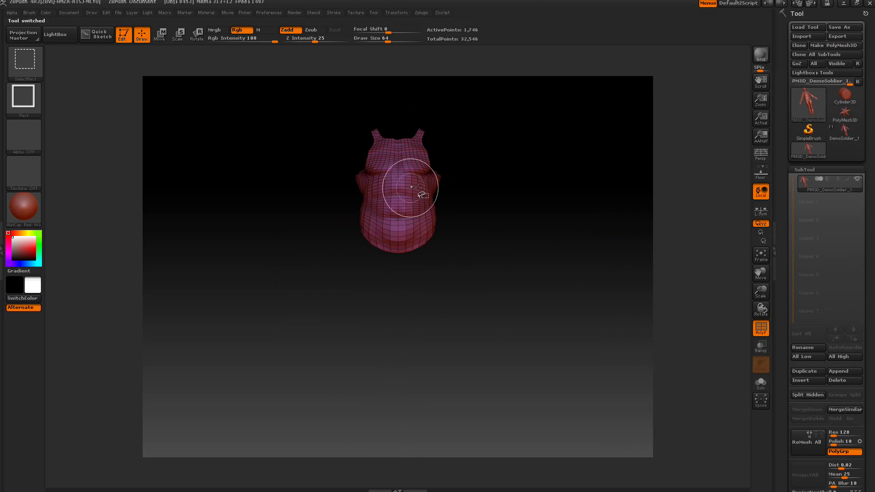
left_click(501, 181, "ctrl+shift")
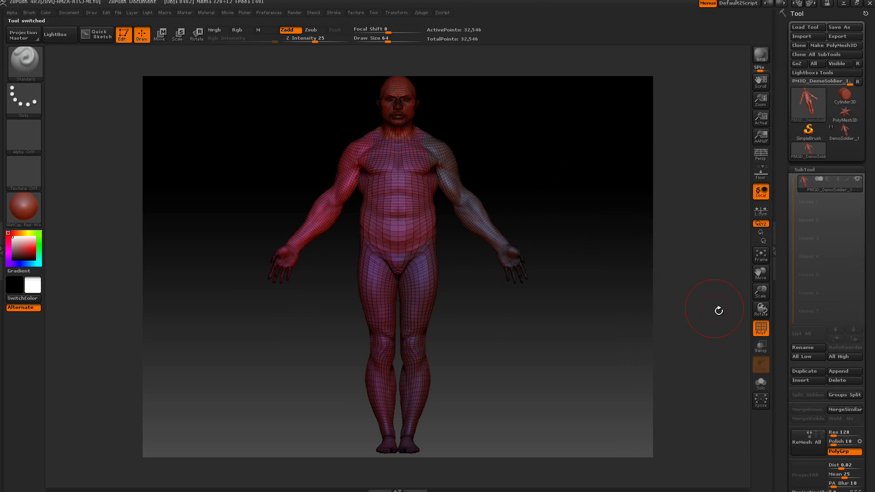
left_click(769, 329)
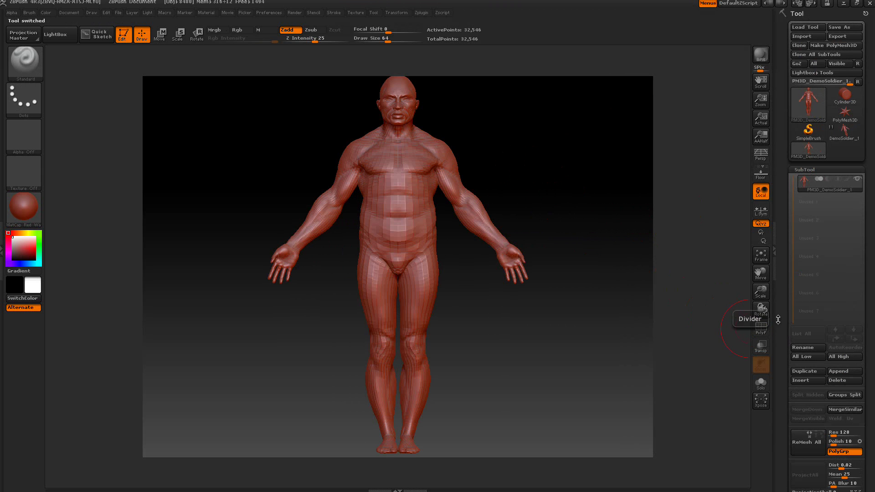
Step: Subdivide the body mesh twice, up to subdivision level 3, with smoothing on
scroll(782, 286, "down", 1)
scroll(781, 273, "down", 10)
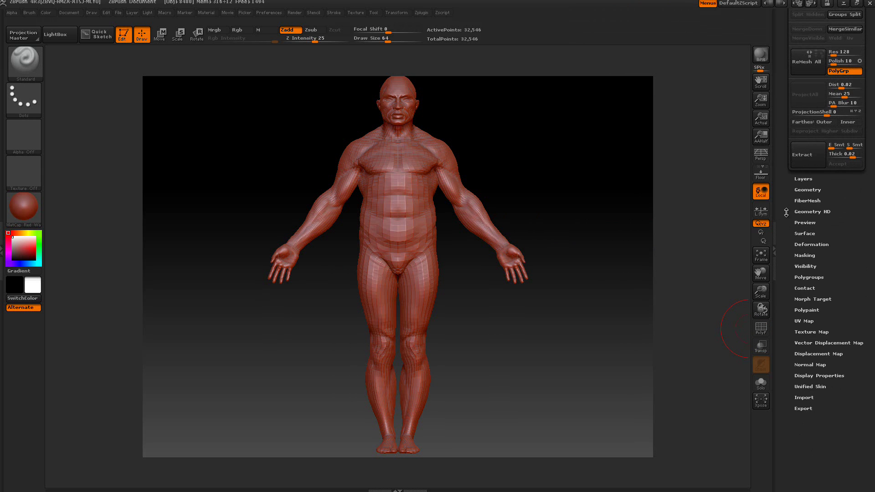
left_click(804, 191)
left_click(801, 188)
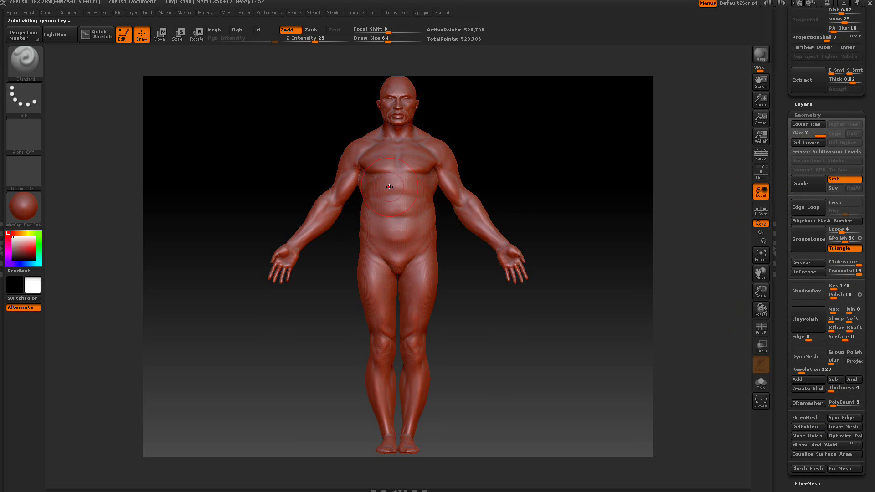
Step: Turn on the polyframe and inspect one arm's polygroup in isolation, ending with the full body shown
left_click(756, 333)
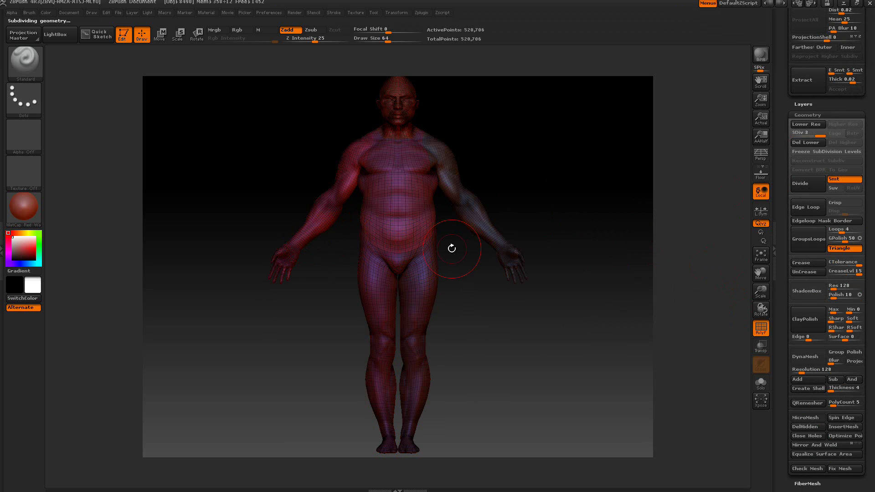
left_click(319, 197, "ctrl+shift")
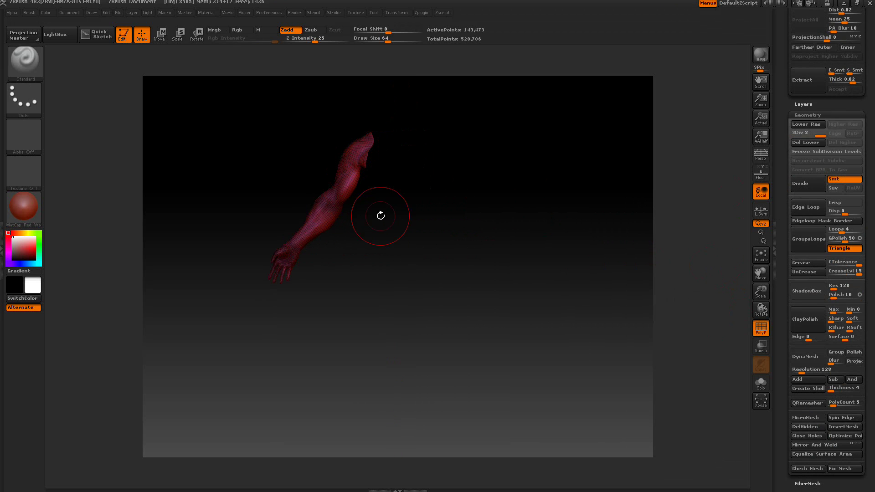
left_click(455, 248, "ctrl+shift")
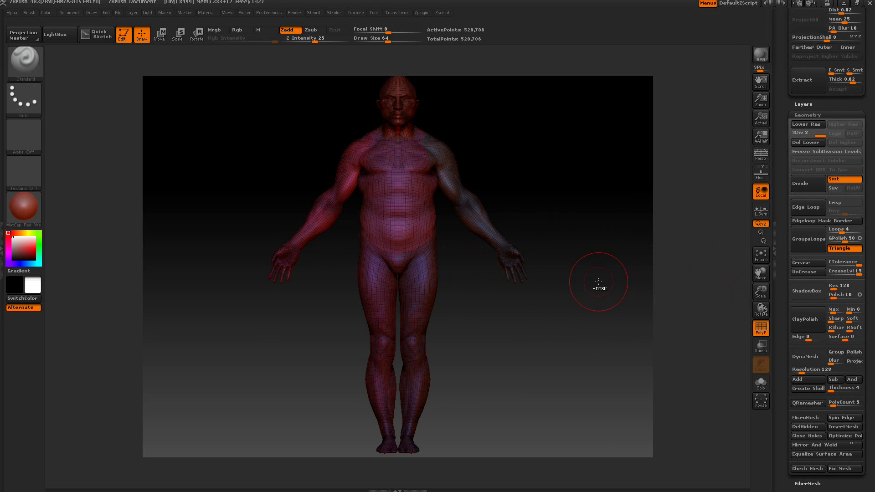
Step: Undo both subdivisions of the body mesh
key("ctrl+z")
key("ctrl+z")
key("shift+r")
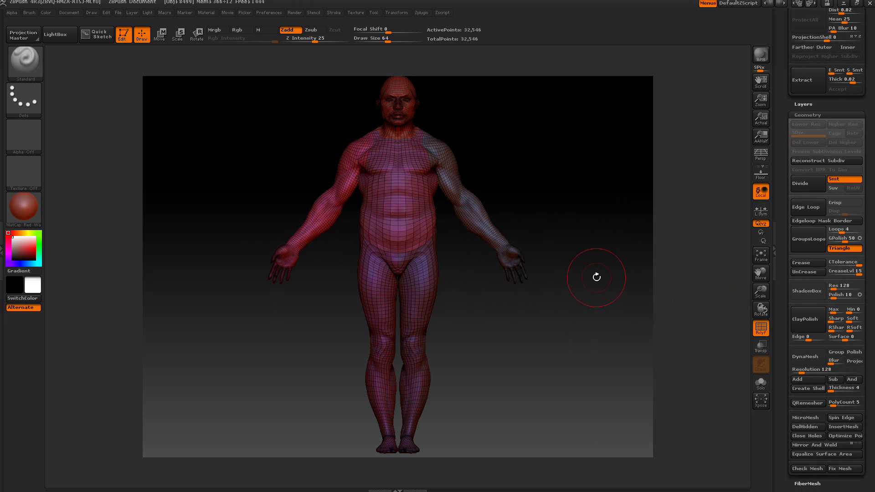
Step: Split the body into separate subtools by polygroup, skipping the not-undoable note until the next restart
left_click_drag(782, 197, 787, 310)
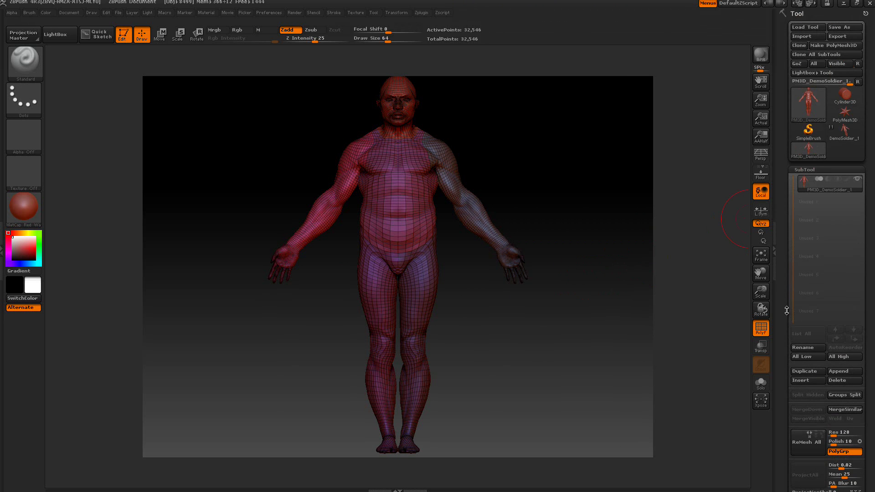
left_click(844, 395)
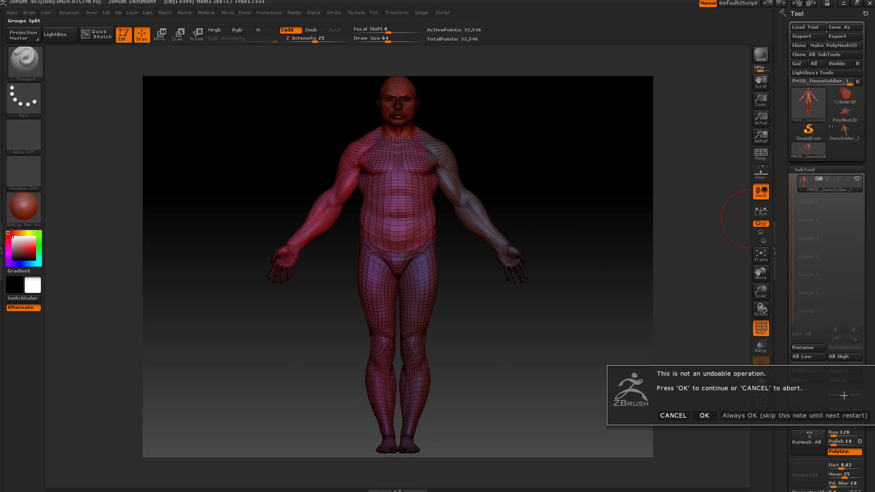
left_click(826, 415)
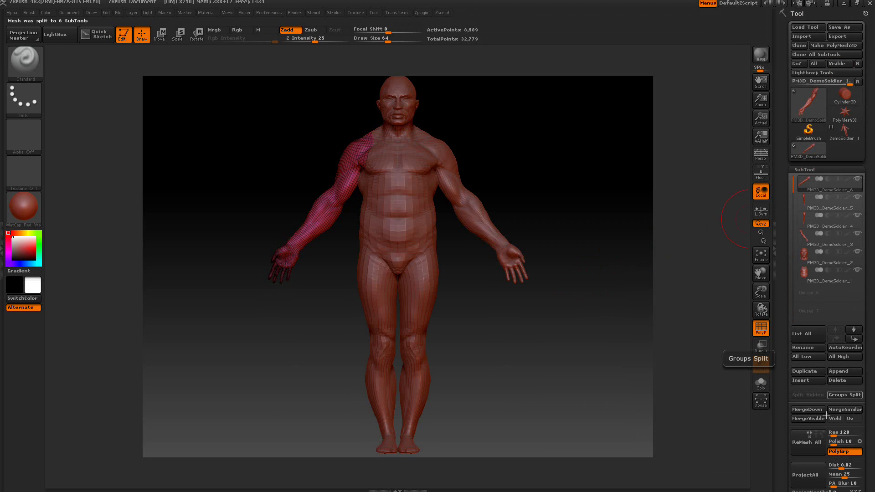
Step: Merge the visible body parts with Weld off and make the merged tool active with the wireframe hidden
left_click(802, 418)
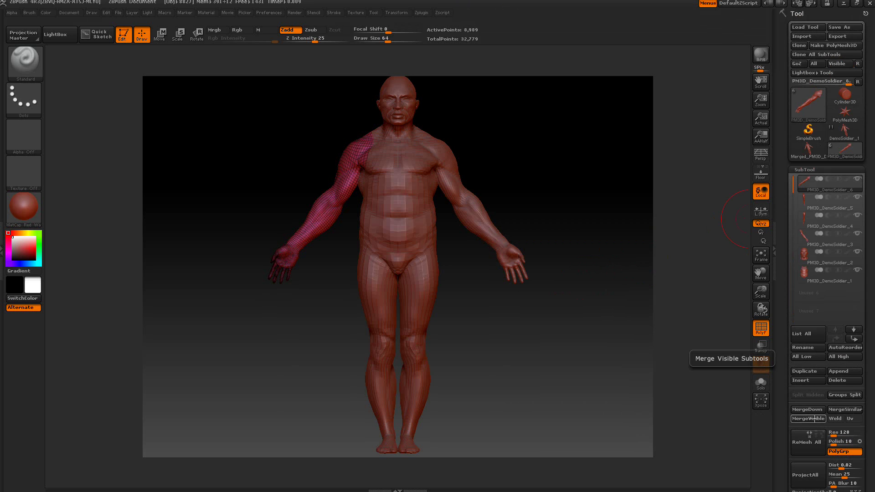
mouse_move(802, 143)
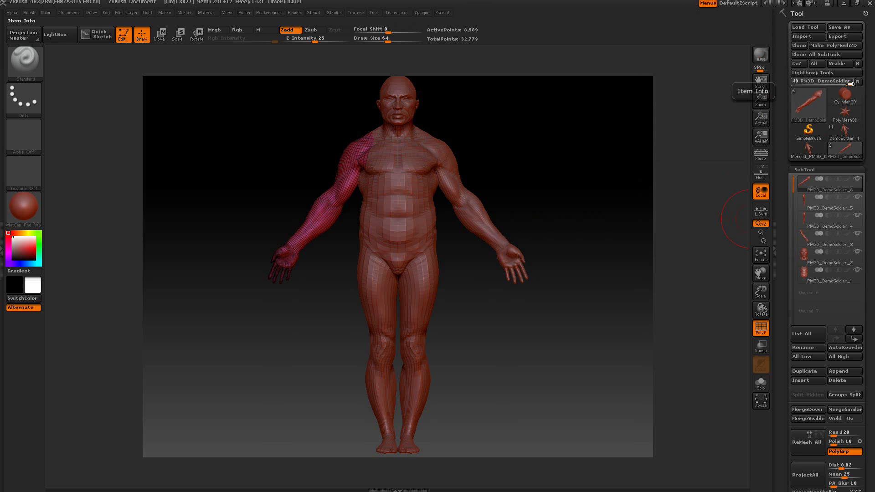
left_click_drag(848, 83, 851, 84)
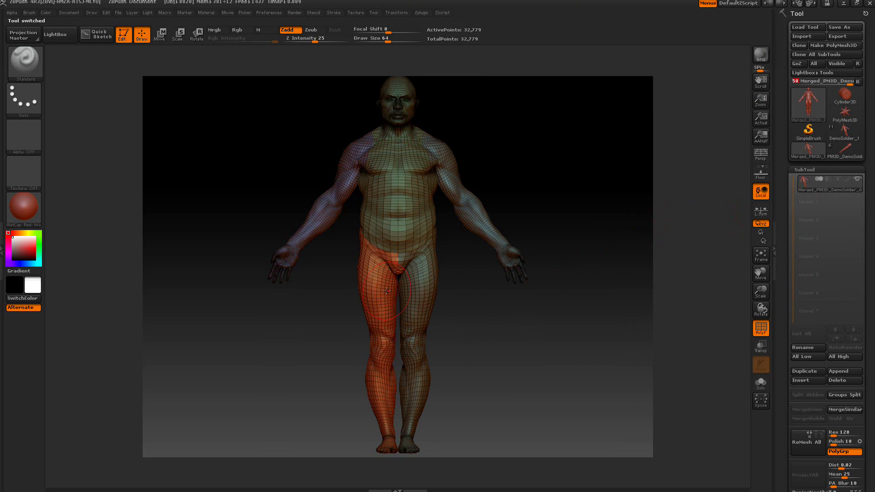
left_click(760, 328)
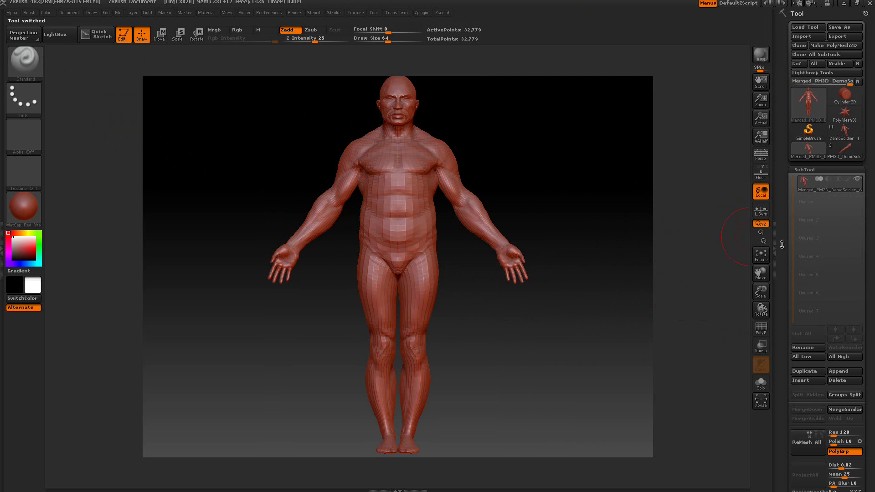
Step: Subdivide the merged body twice to level 3 and inspect its polygroup borders with and without the wireframe
scroll(797, 247, "down", 8)
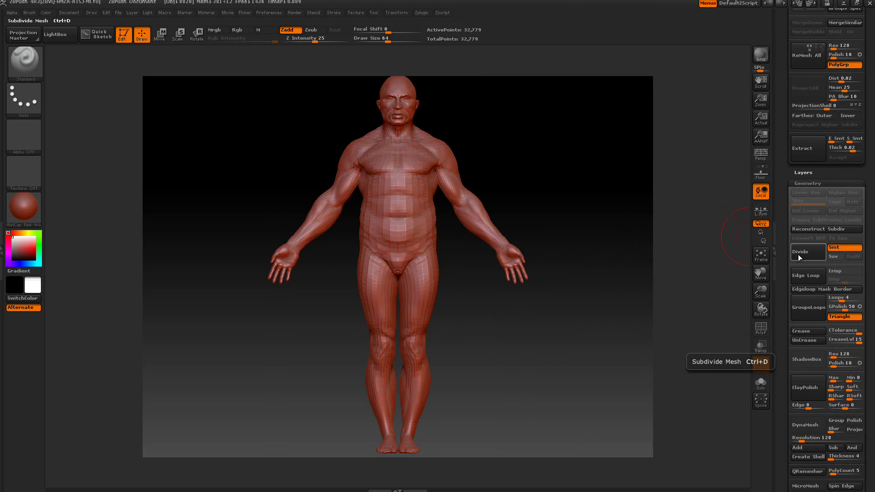
left_click(797, 254)
left_click(798, 255)
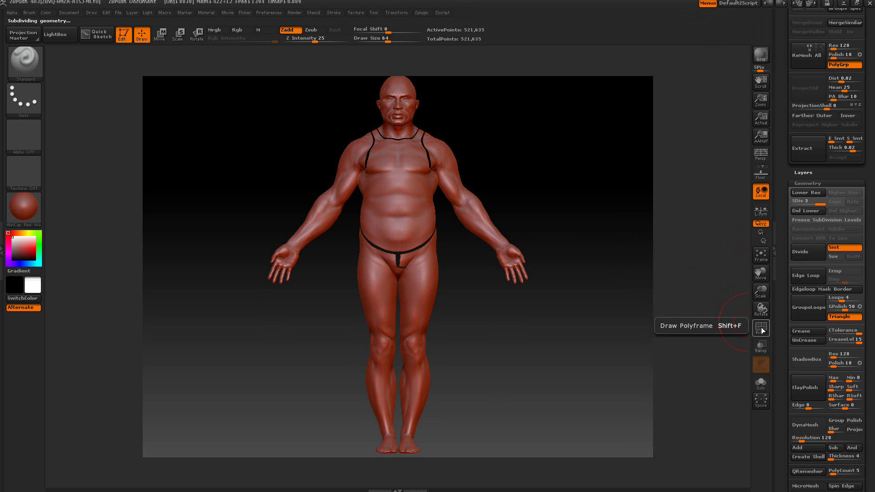
left_click(761, 327)
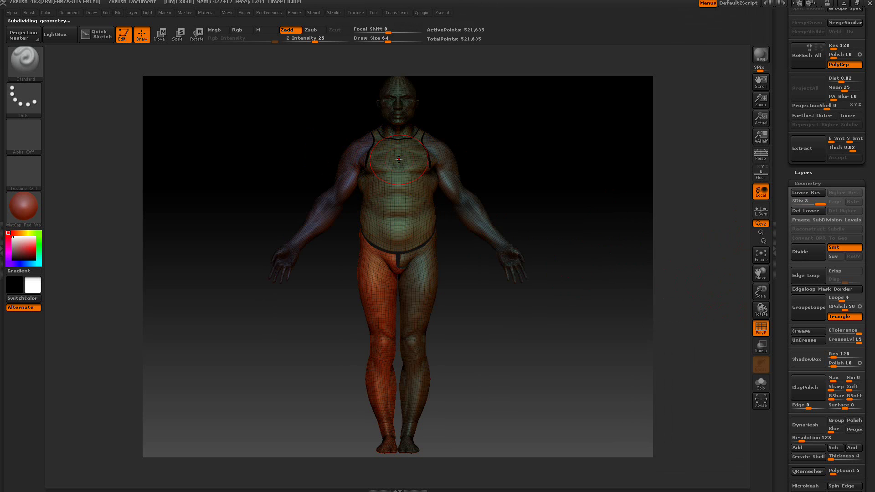
left_click(761, 327)
Step: Return the merged body to its undivided resolution
key("shift+d")
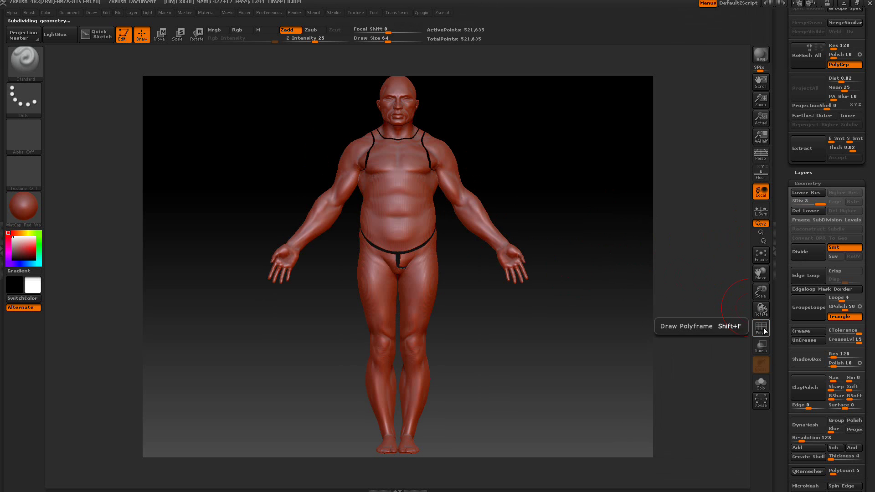
key("ctrl")
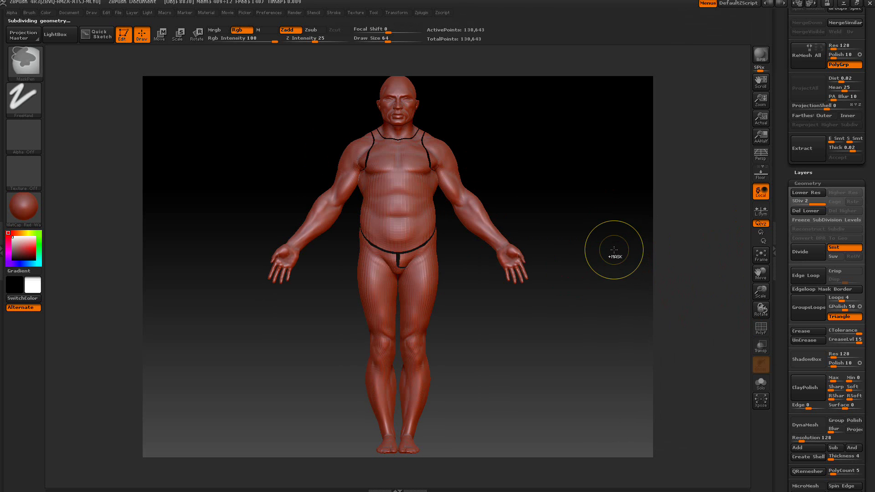
key("shift+d")
Step: Export the merged body in OBJ format as Merged_PM3D_DemoSoldier_6 to the New Folder location
left_click_drag(788, 148, 781, 275)
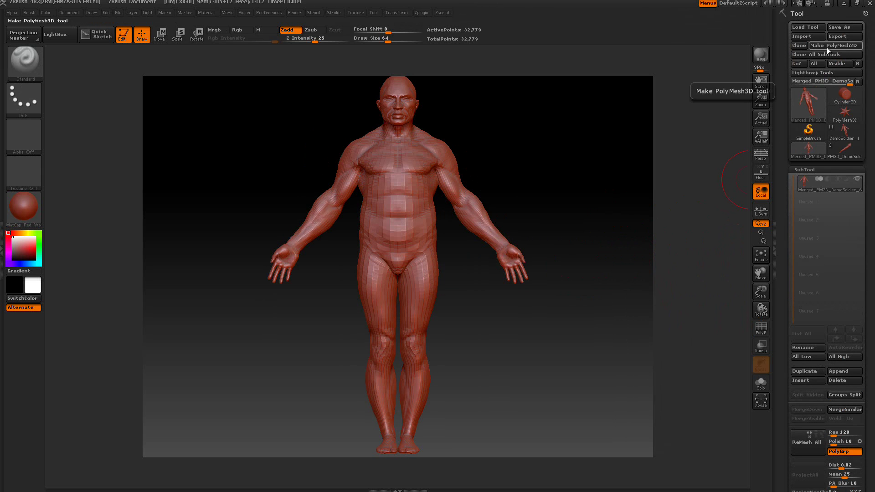
left_click(832, 37)
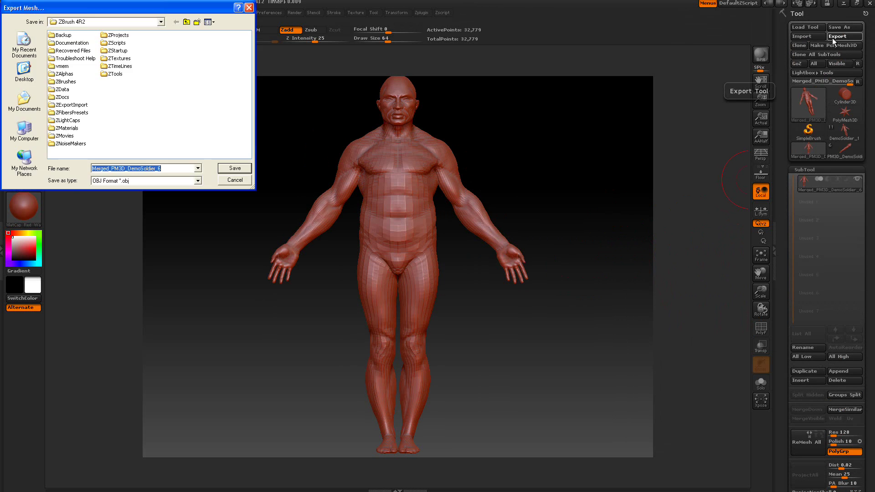
left_click(136, 21)
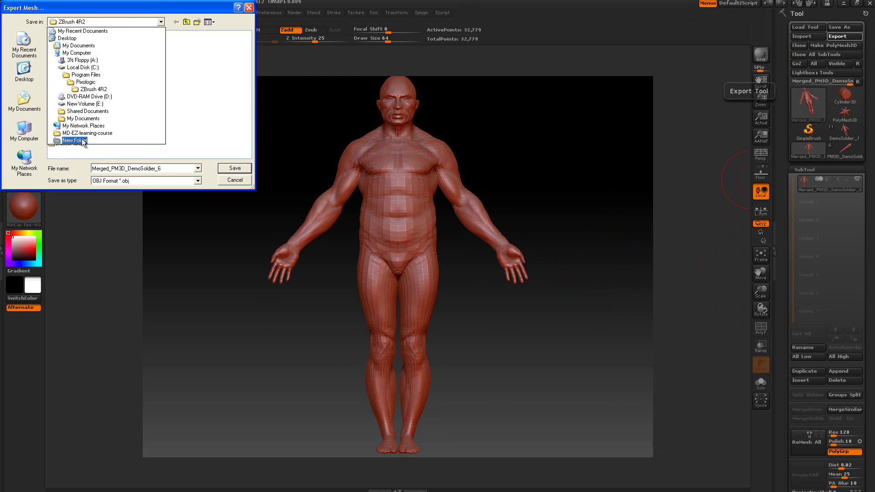
left_click(80, 139)
left_click(227, 169)
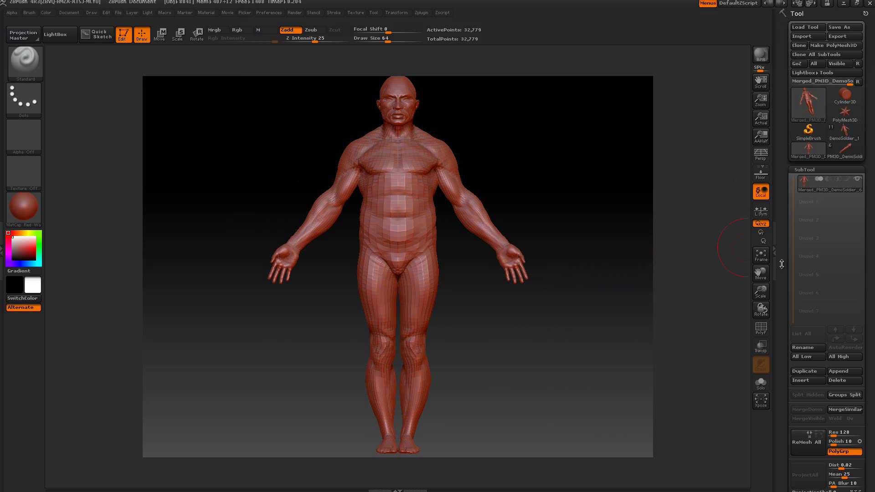
Step: Collapse the geometry settings and check the merged tool's import options, including Add and Weld
scroll(810, 223, "down", 10)
left_click(811, 227)
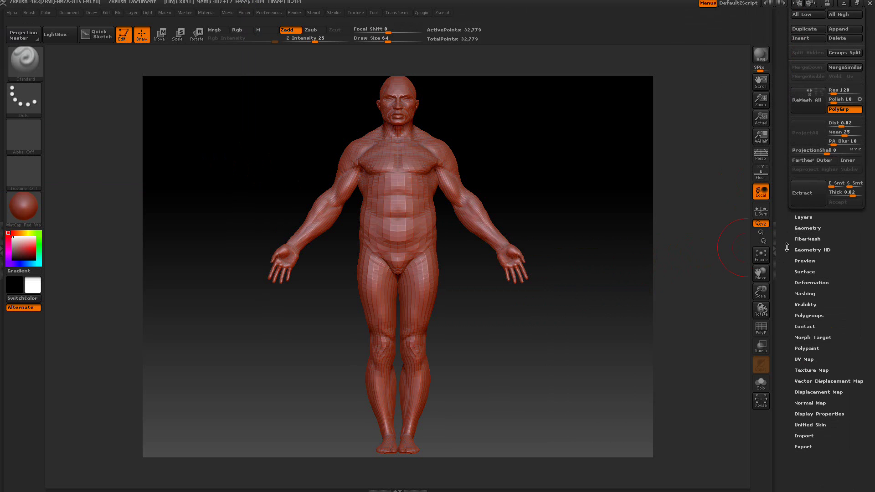
left_click(807, 437)
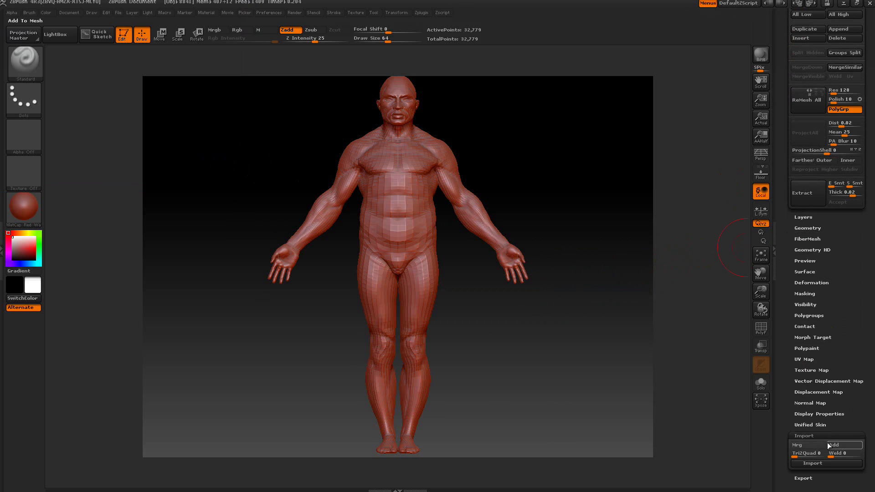
left_click(812, 434)
Step: Switch the active tool to Cylinder3D and look through its settings for import options
left_click_drag(790, 381, 789, 487)
left_click(850, 101)
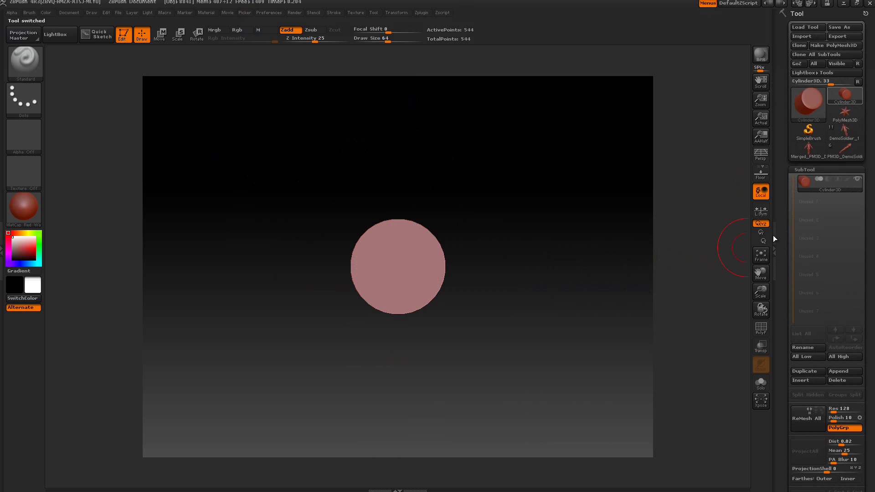
scroll(782, 277, "down", 7)
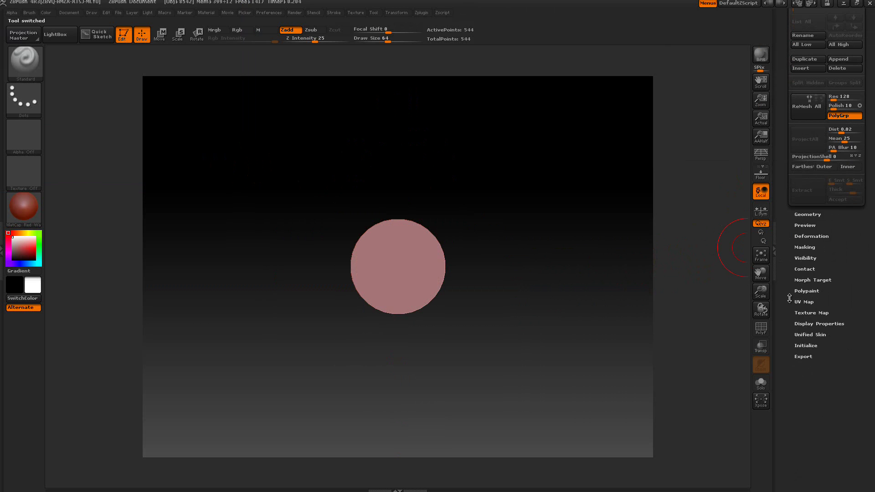
scroll(789, 298, "up", 7)
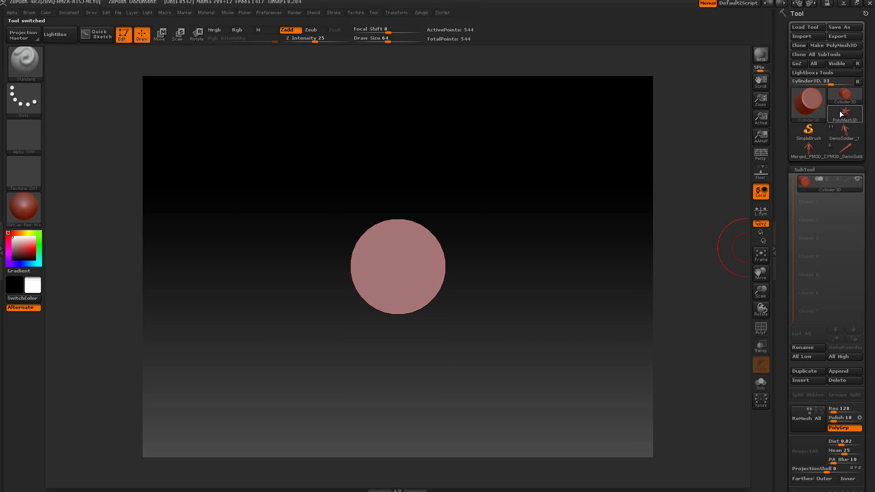
Step: Switch the active tool to PolyMesh3D, and enable Mrg with Weld set to 0.0001 in its import options
mouse_move(841, 111)
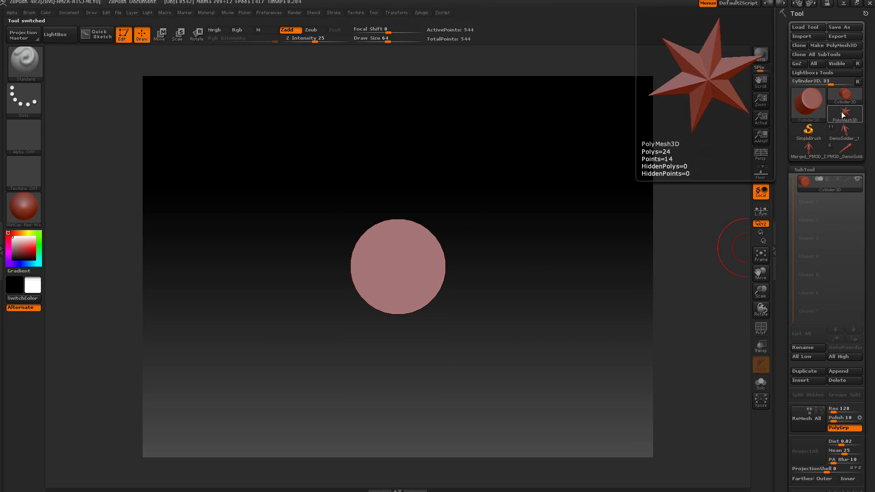
left_click(841, 111)
left_click_drag(782, 252, 779, 127)
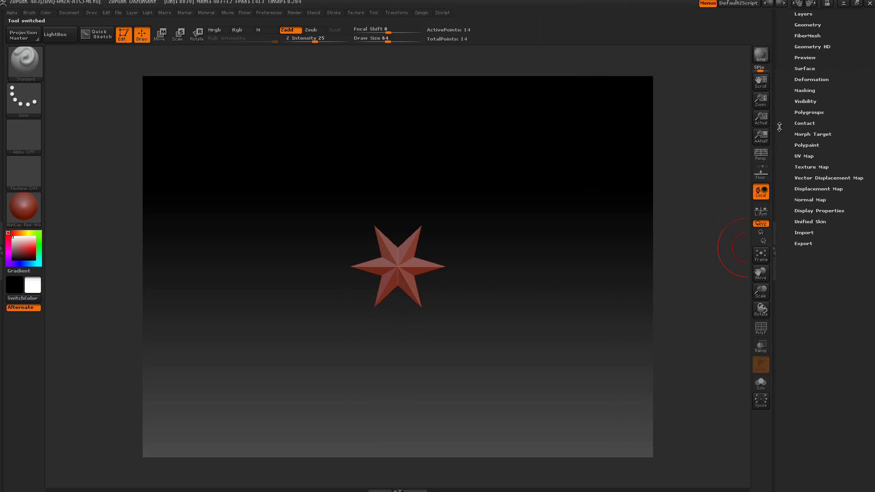
left_click(802, 232)
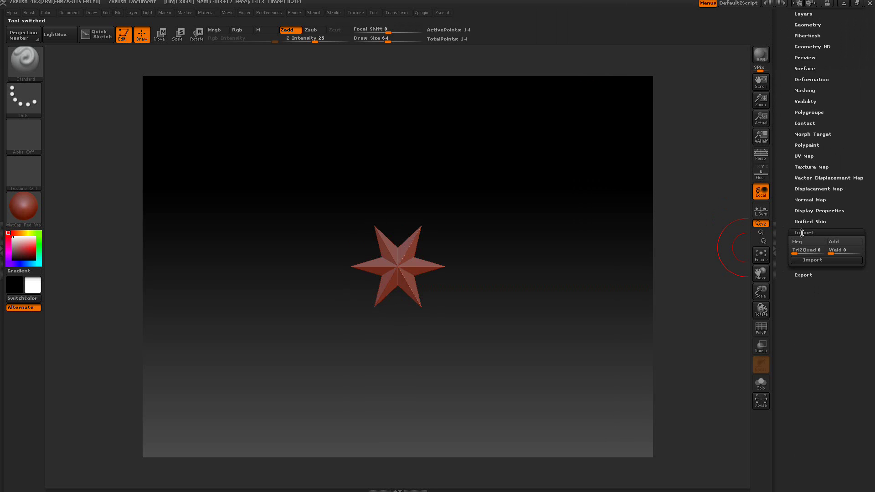
left_click(809, 241)
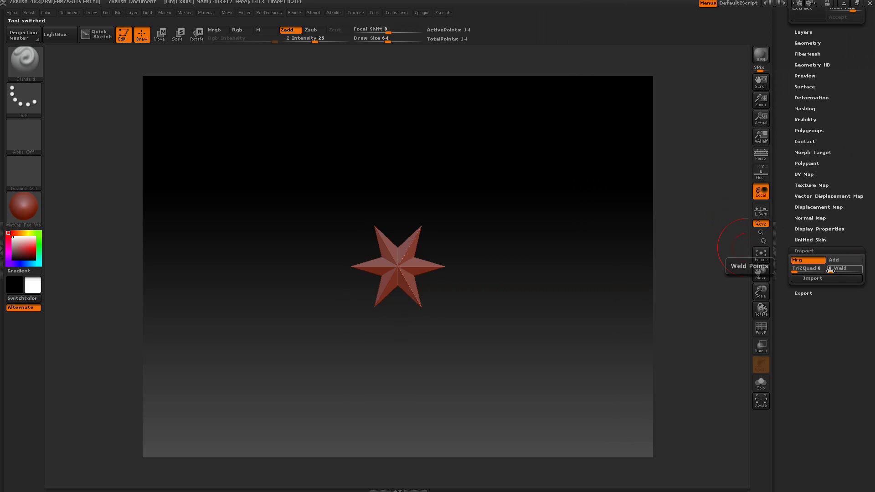
left_click_drag(837, 270, 840, 271)
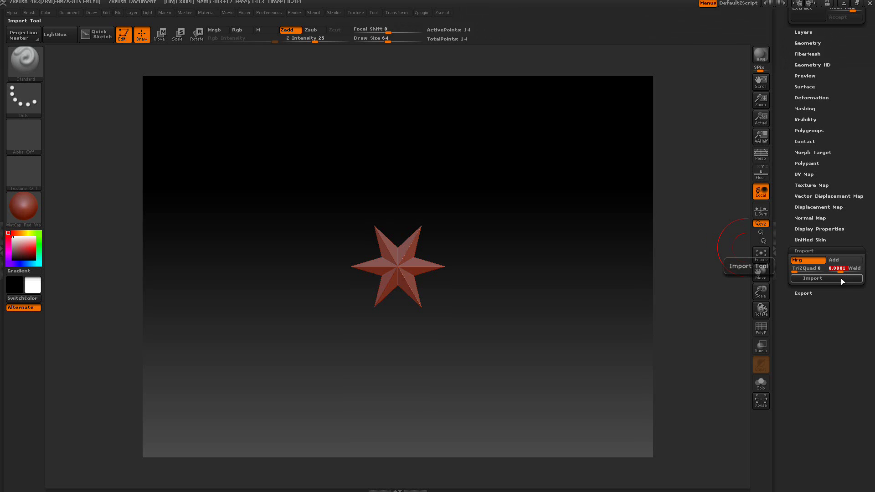
Step: Import Merged_PM3D_DemoSoldier_6.OBJ with these weld settings and subdivide the imported body to level 3
left_click(841, 278)
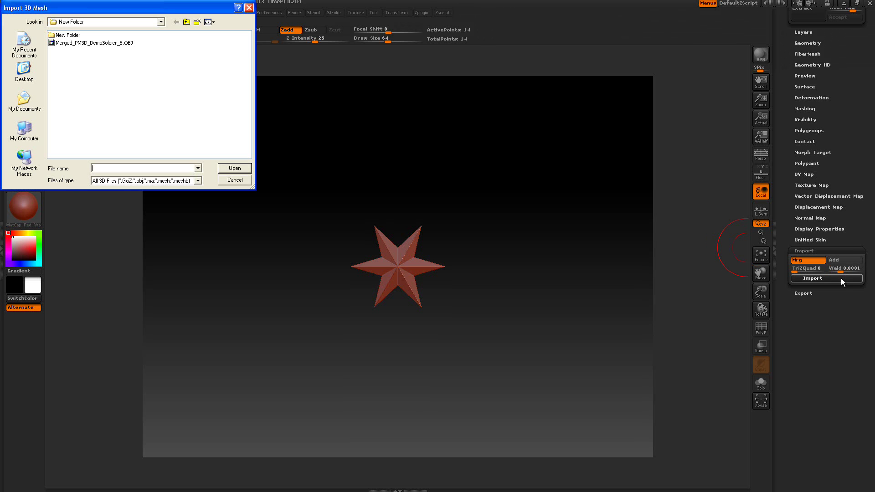
left_click(88, 43)
left_click(234, 169)
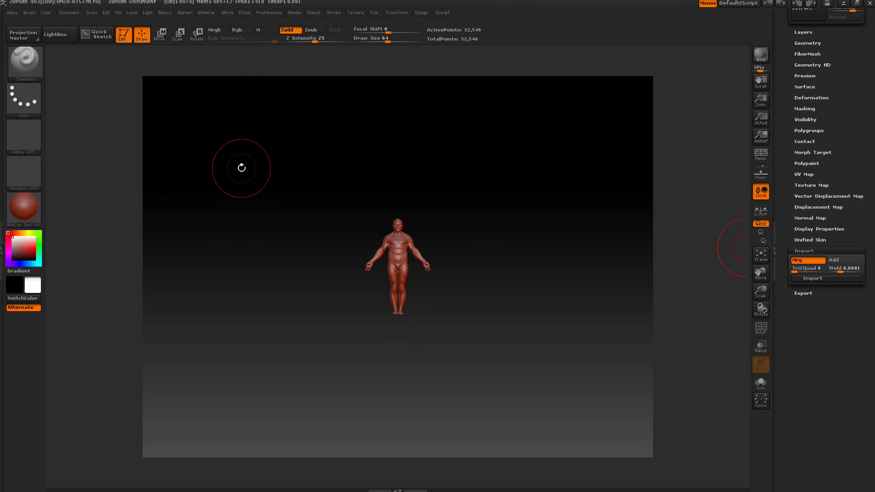
key("f")
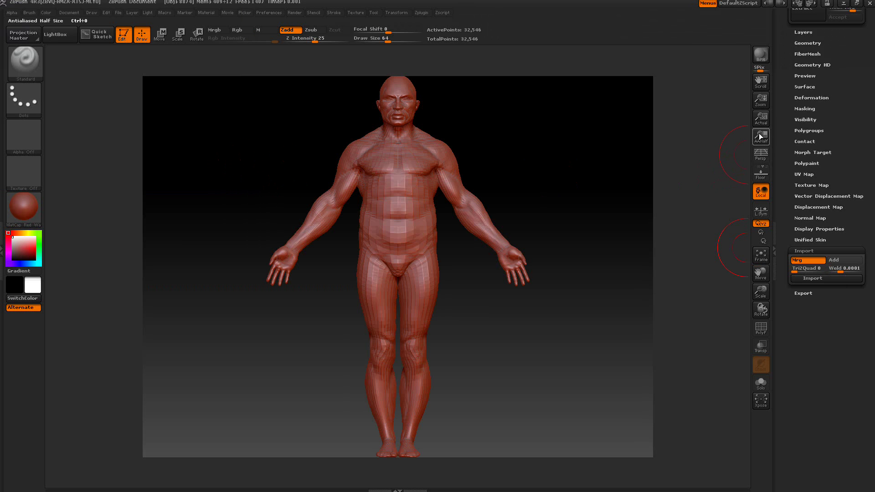
left_click(800, 43)
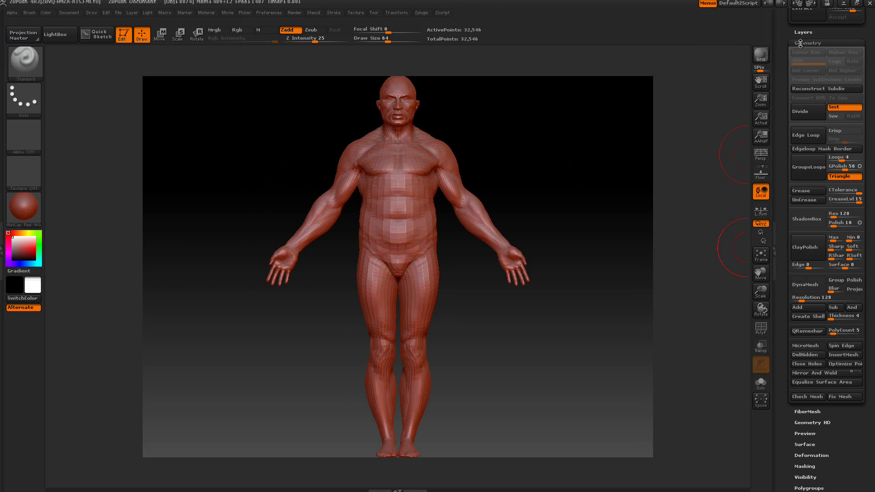
left_click(810, 111)
left_click(810, 111)
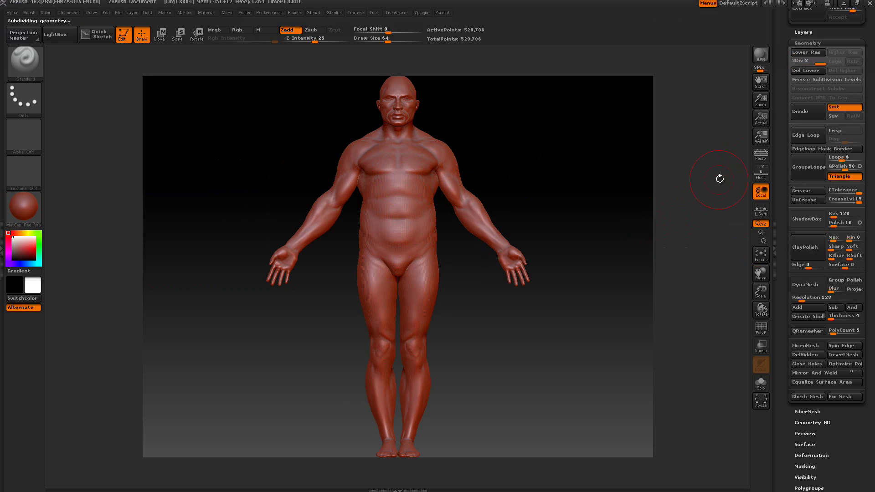
Step: Import Merged_PM3D_DemoSoldier_6.OBJ again into a fresh PolyMesh3D tool with Mrg off and Weld at 0
left_click_drag(787, 140, 776, 278)
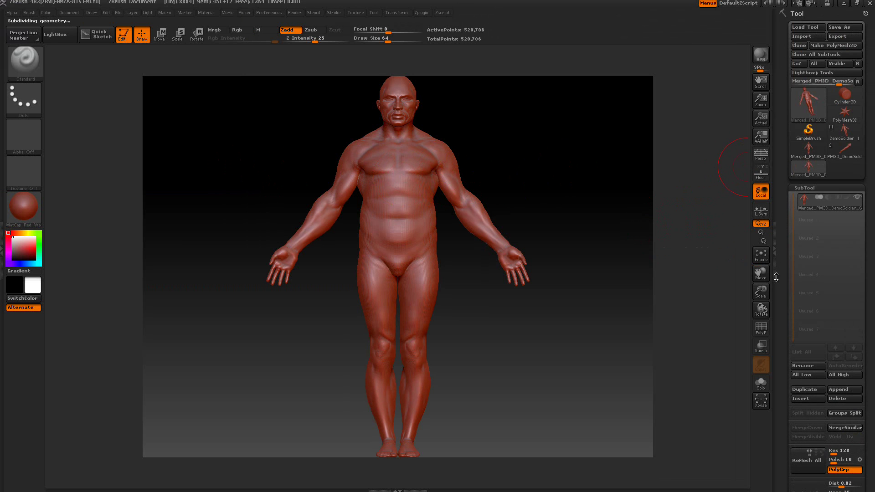
left_click(841, 118)
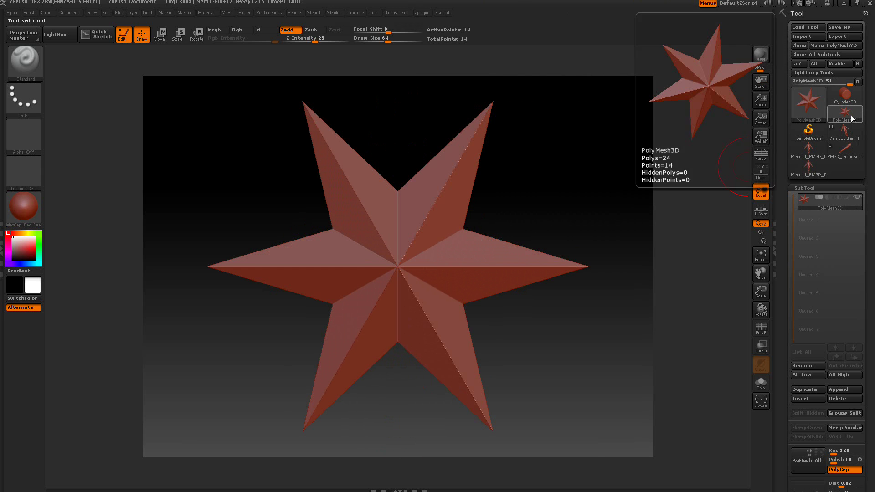
left_click_drag(785, 162, 793, 36)
scroll(793, 37, "down", 8)
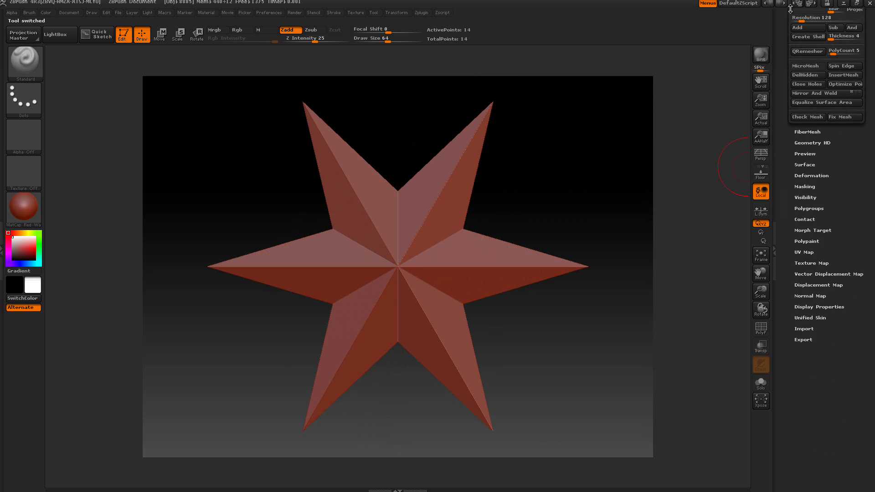
left_click(803, 329)
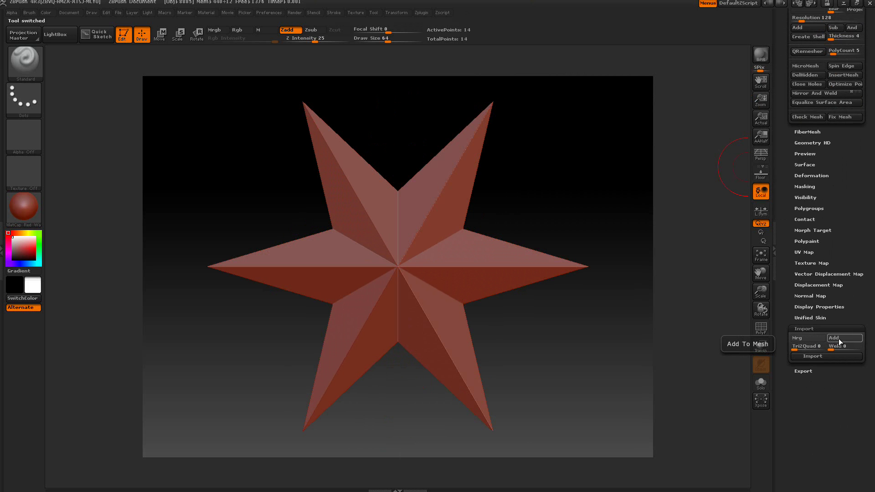
left_click_drag(790, 242, 791, 400)
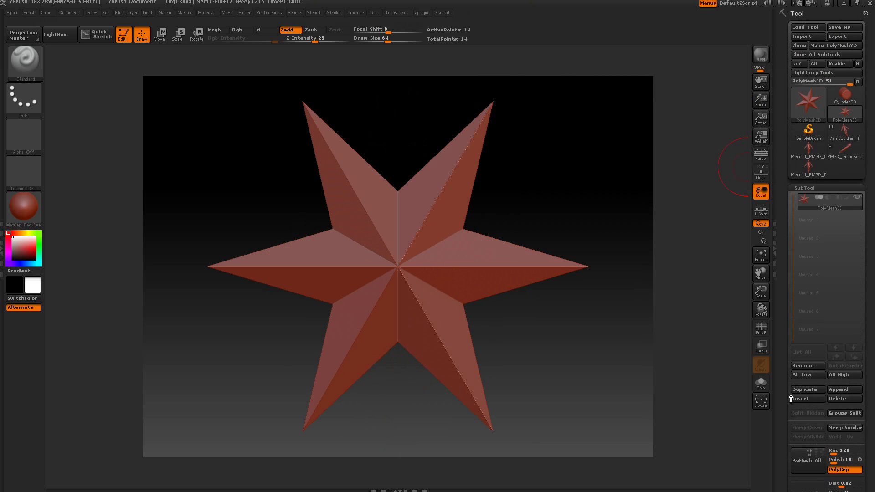
left_click(801, 36)
left_click(69, 43)
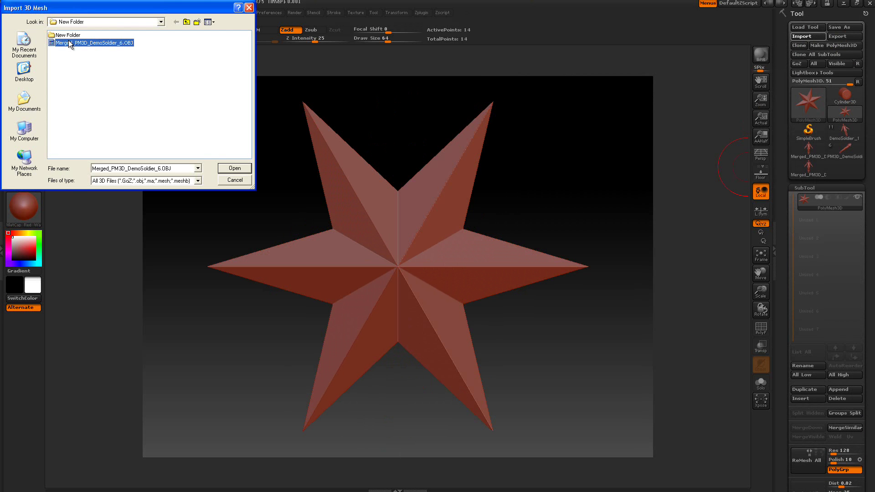
left_click(220, 166)
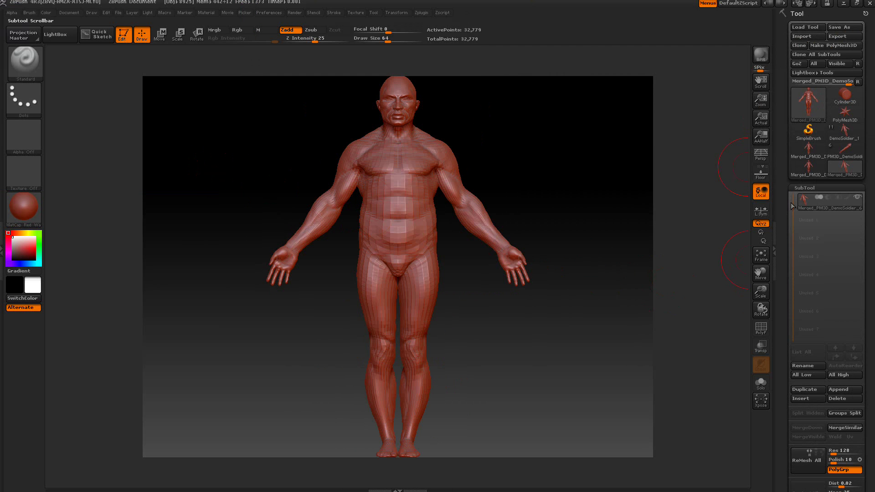
Step: Try subdividing the body imported without welding to level 3, and undo the subdivision
left_click_drag(784, 207, 782, 130)
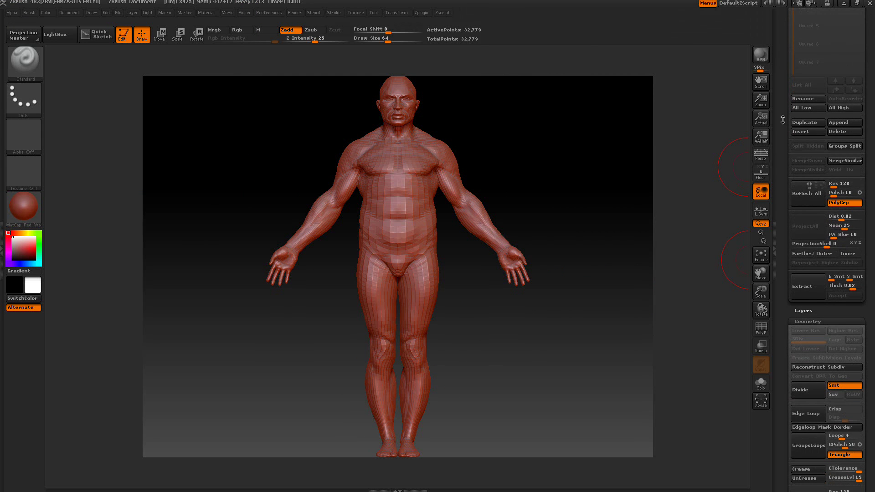
left_click(798, 393)
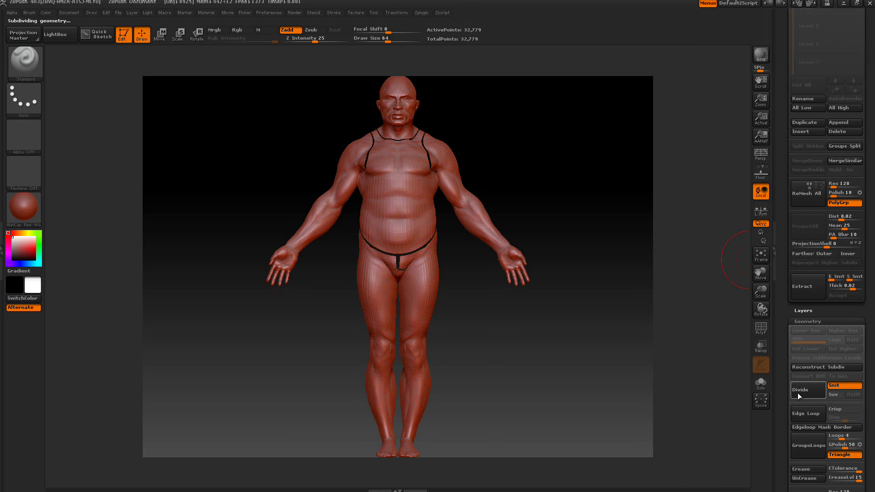
key("ctrl")
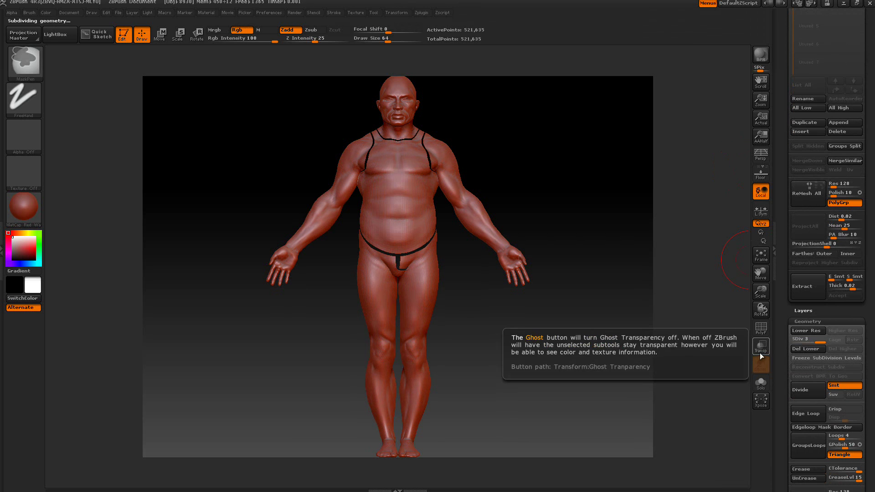
key("ctrl+z")
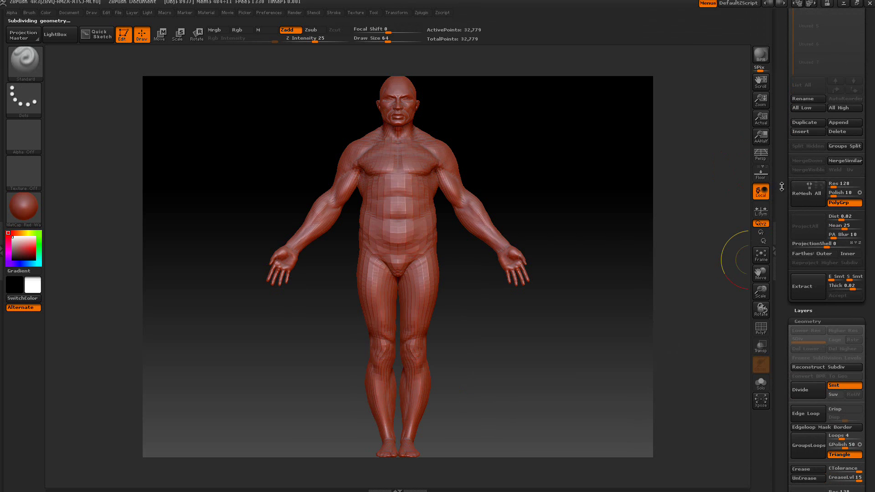
Step: Switch the active tool back to PolyMesh3D and turn on Mrg and Weld in its import options
left_click_drag(781, 187, 781, 316)
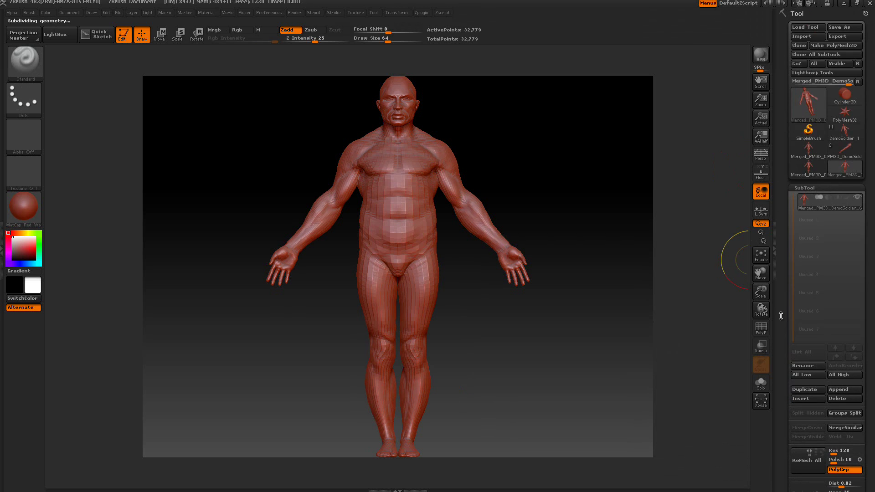
left_click(841, 116)
left_click_drag(784, 241, 787, 119)
scroll(787, 119, "down", 10)
left_click(804, 239)
scroll(825, 268, "up", 1)
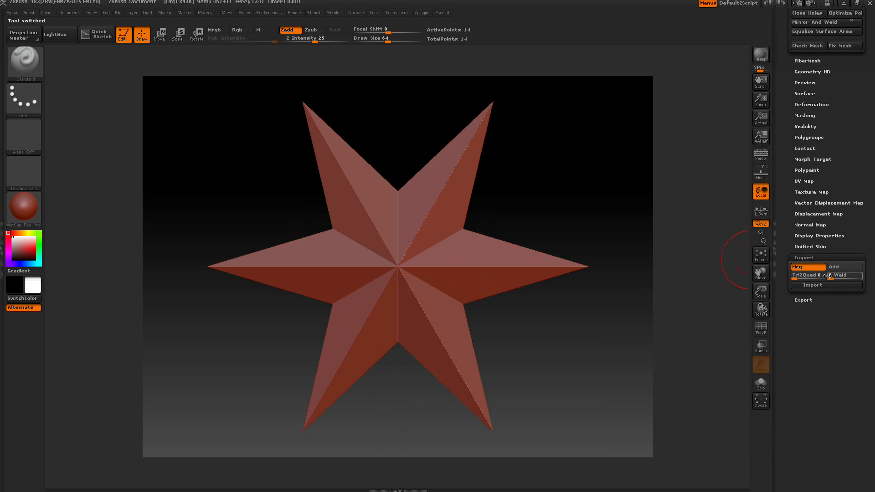
left_click(840, 278)
left_click(836, 256)
left_click_drag(787, 174, 782, 360)
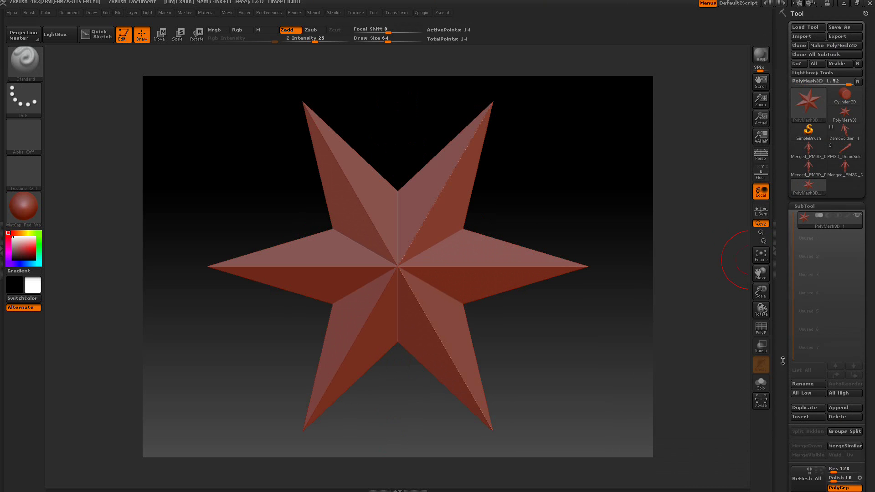
Step: Import Merged_PM3D_DemoSoldier_6.OBJ from New Folder into the PolyMesh3D tool with welding on
left_click(797, 39)
left_click(120, 44)
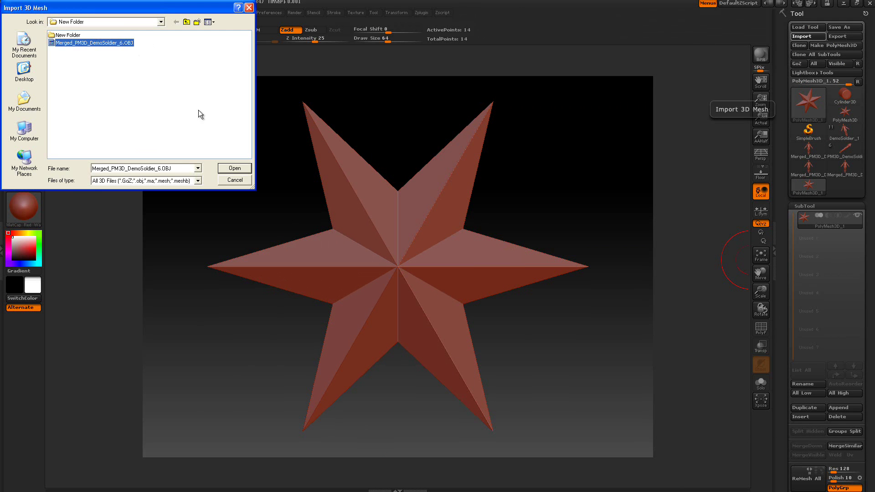
left_click(235, 168)
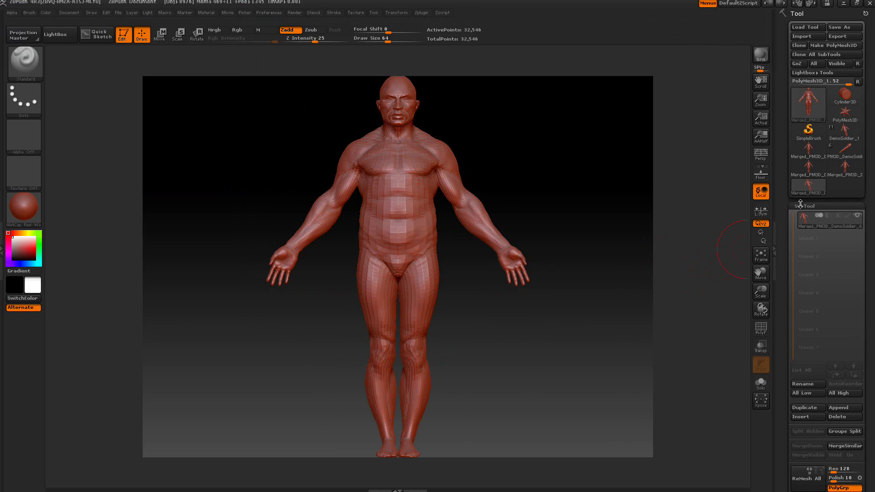
Step: Try subdividing the welded body to level 3, and undo the subdivision
left_click(804, 206)
left_click(807, 228)
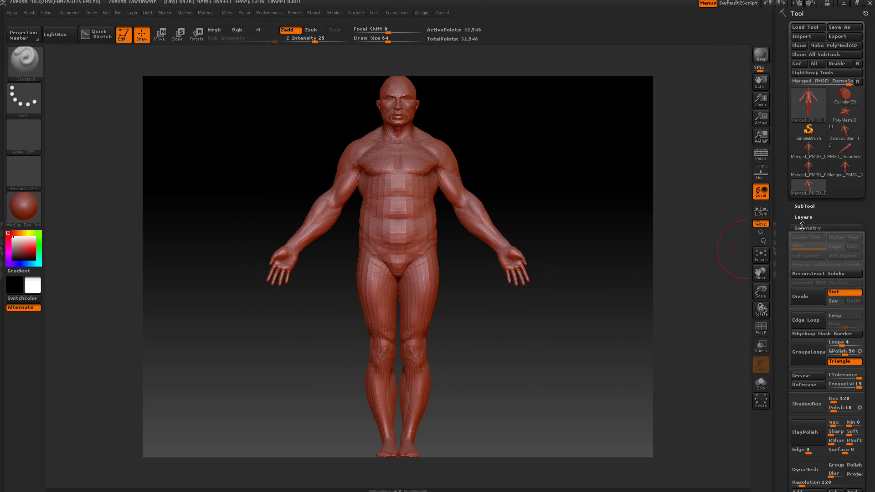
left_click(813, 299)
left_click(814, 298)
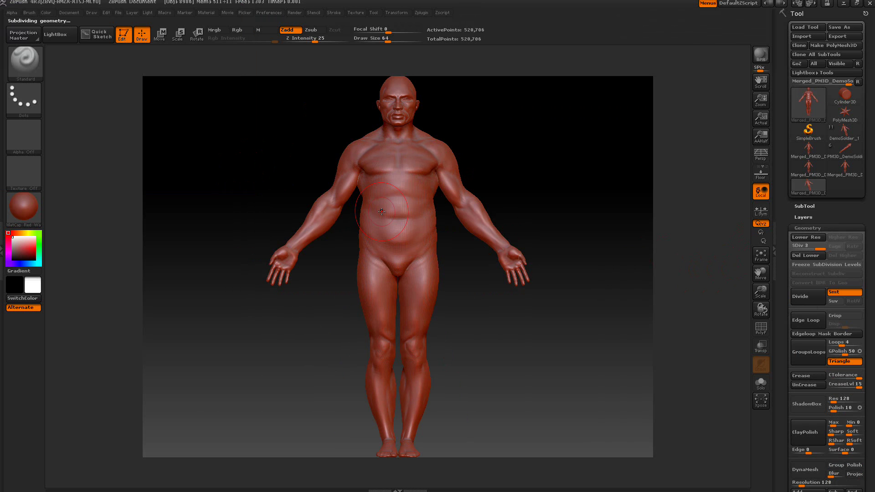
key("ctrl")
key("ctrl+z")
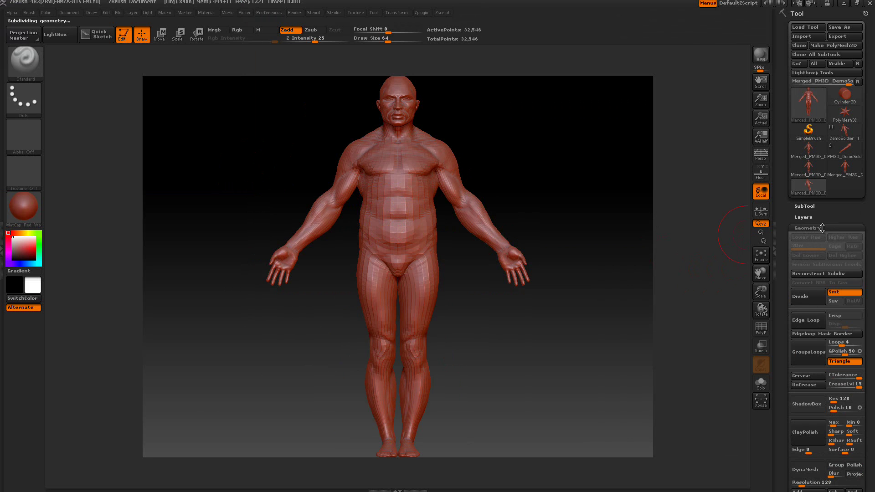
Step: Split the welded body into separate subtools by polygroup and merge the visible subtools into a new tool
left_click(805, 206)
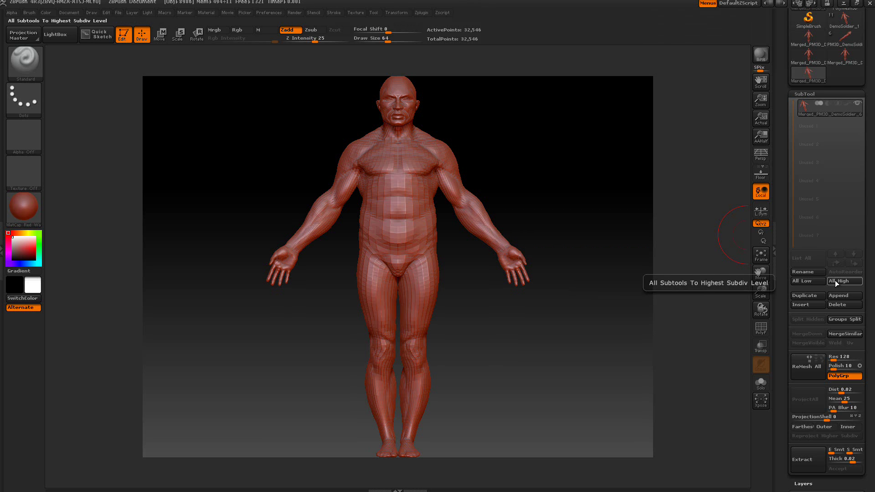
left_click(849, 318)
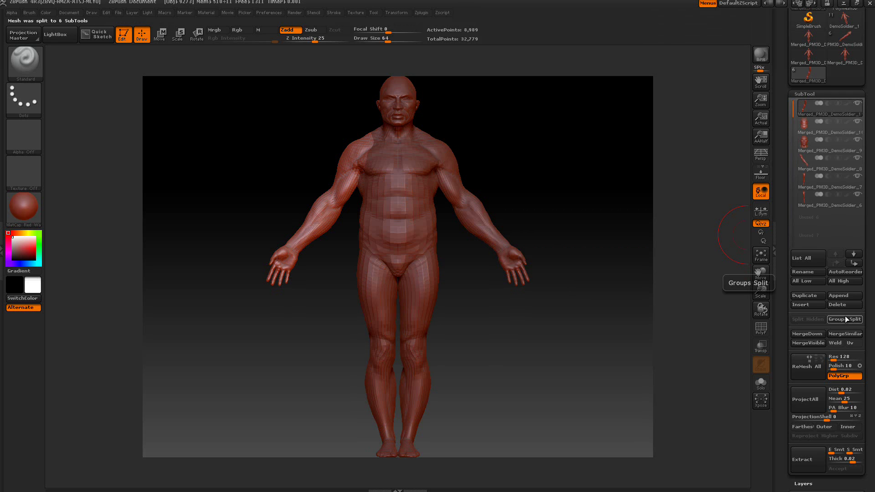
left_click(816, 343)
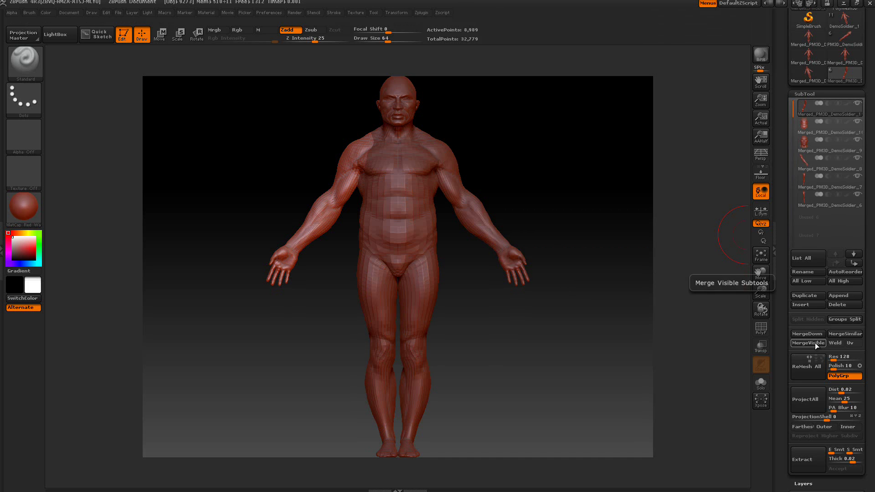
Step: Switch the active tool to the newly merged single-subtool soldier body
left_click_drag(784, 297, 784, 350)
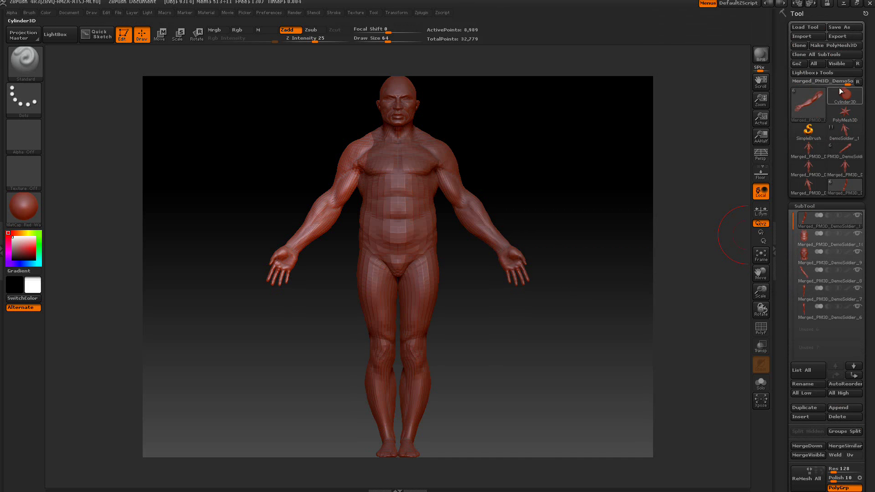
left_click_drag(853, 83, 867, 83)
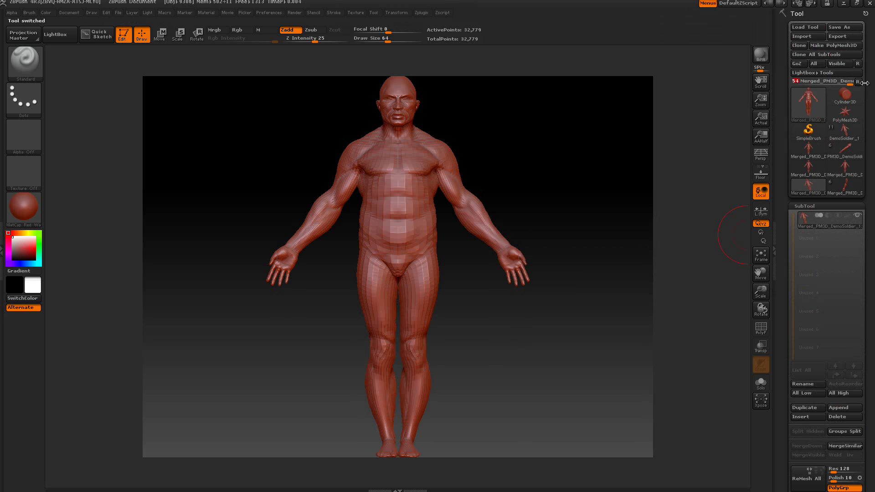
left_click_drag(787, 224, 786, 141)
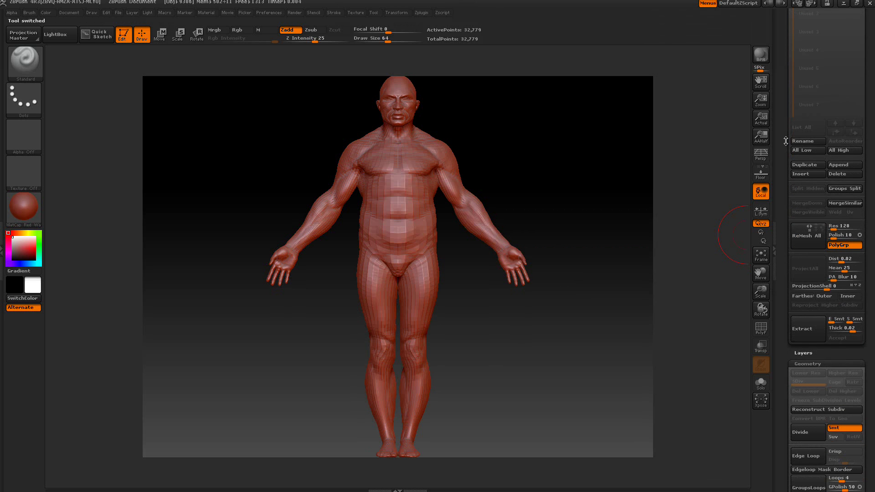
Step: Try subdividing the merged body made without Weld to level 3, and undo the subdivision
left_click(811, 433)
left_click(810, 433)
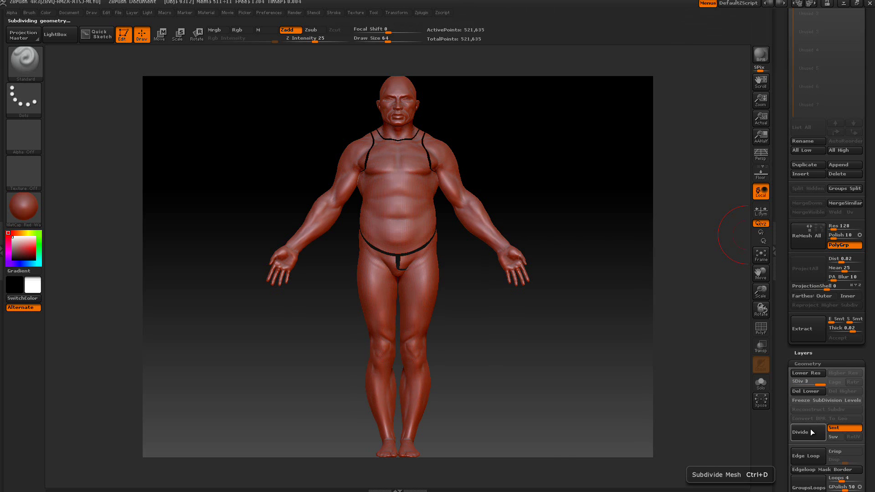
key("ctrl+z")
key("ctrl+z")
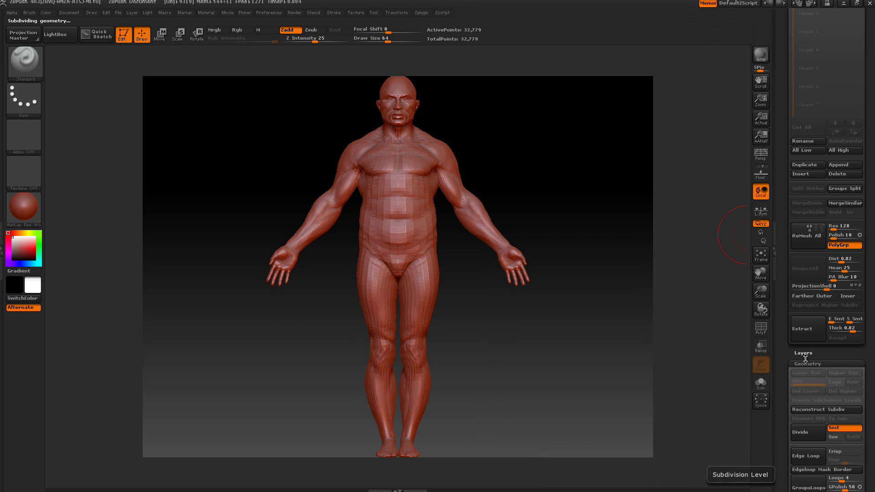
Step: Split the merged body into subtools by polygroup and merge the visible subtools into a new tool with Weld enabled
left_click_drag(784, 329, 785, 351)
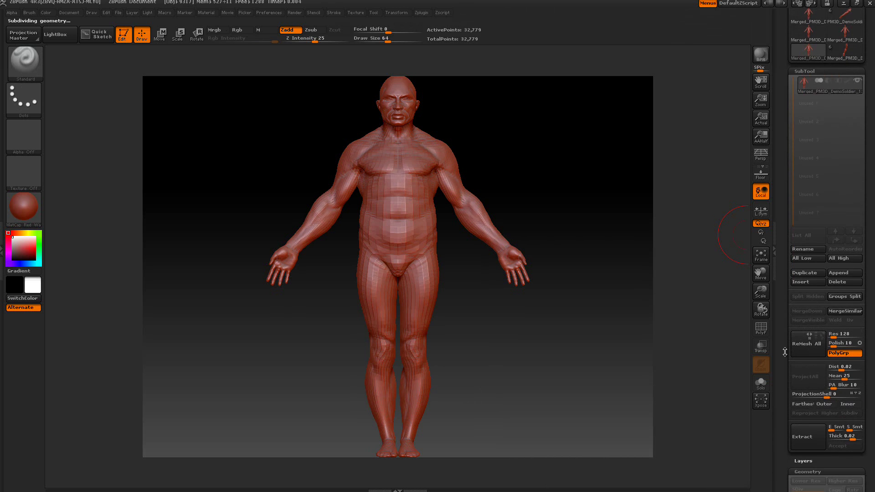
left_click(838, 298)
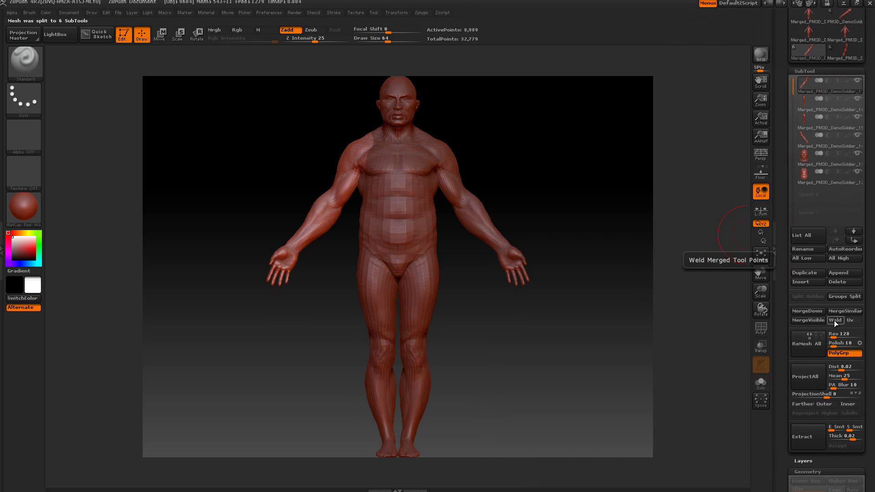
left_click(834, 321)
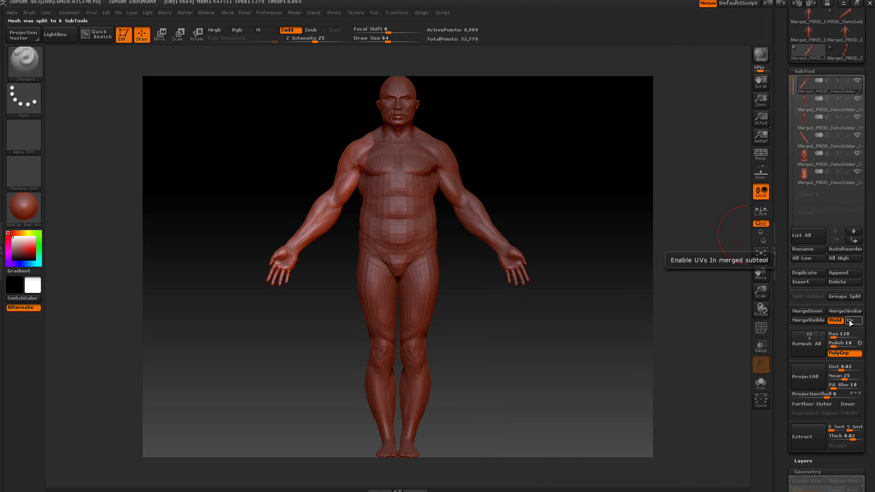
left_click(816, 320)
Step: Subdivide the newly merged tool with welded points to level 3 and display its PolyFrame
scroll(820, 205, "up", 5)
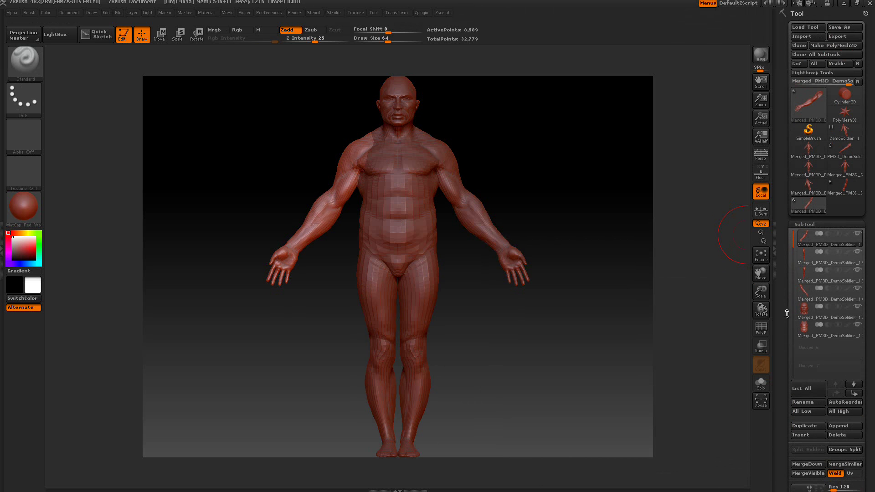
left_click_drag(842, 85, 865, 82)
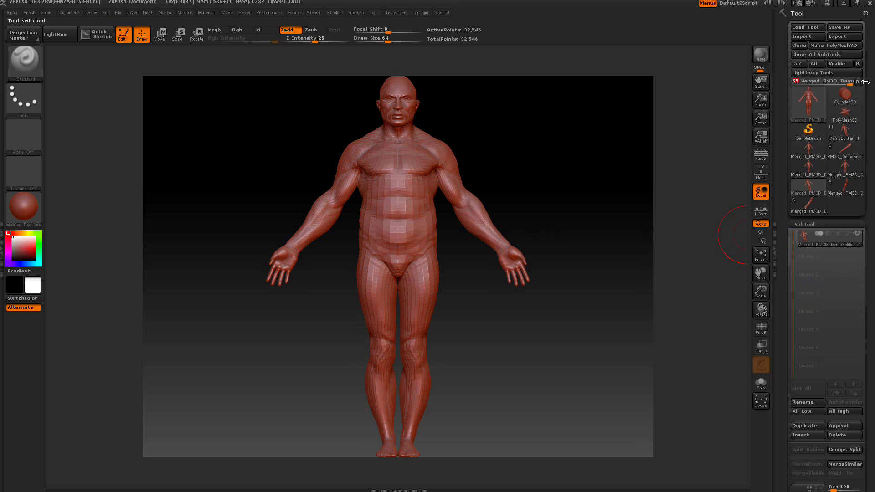
left_click(808, 223)
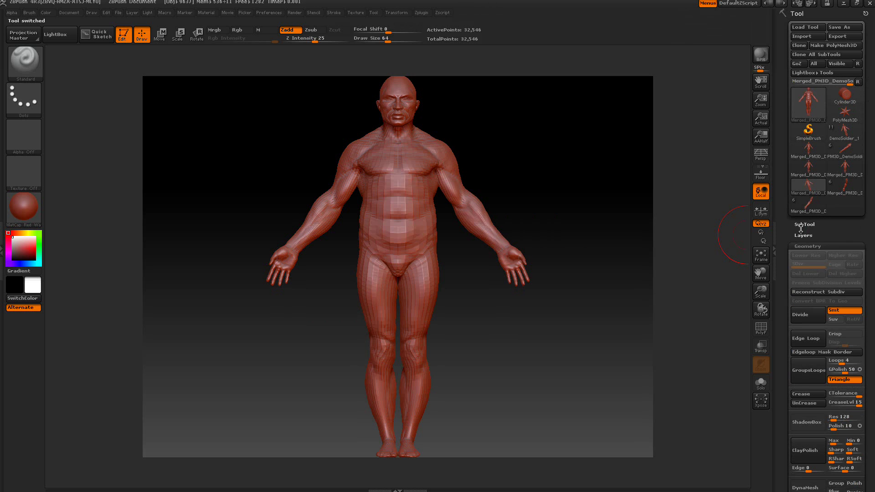
left_click(796, 316)
left_click(797, 316)
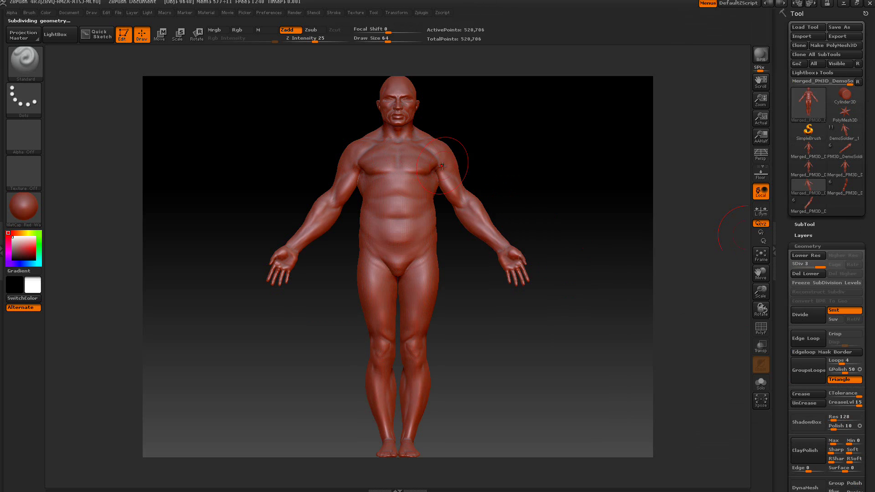
left_click(763, 334)
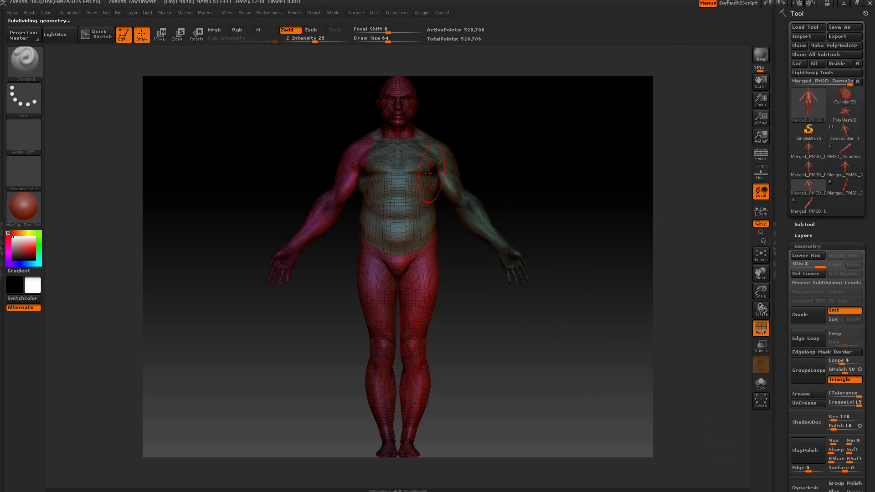
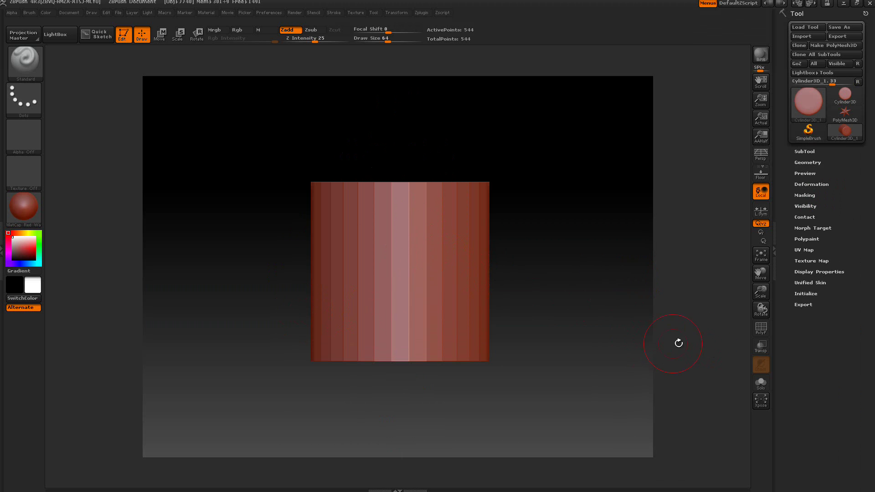
Step: Convert the cylinder to a PolyMesh3D with PolyFrame shown, and split its upper and lower parts into two subtools with Split Hidden
left_click(761, 328)
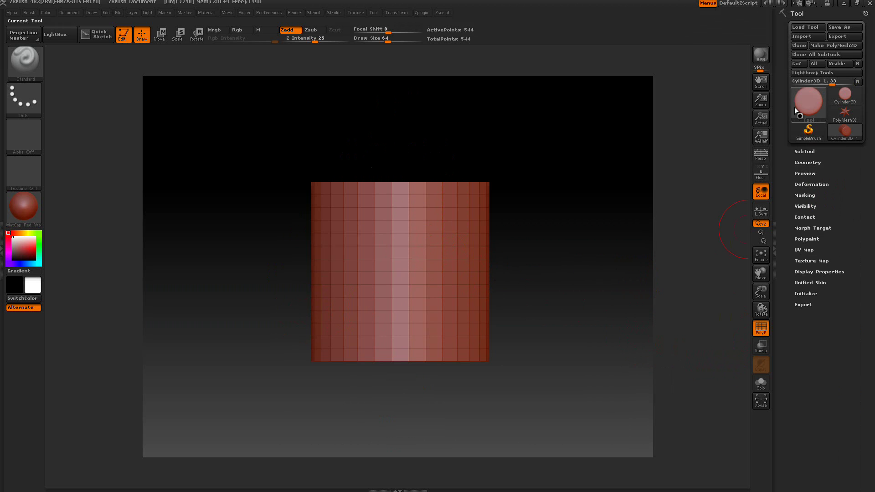
left_click(825, 46)
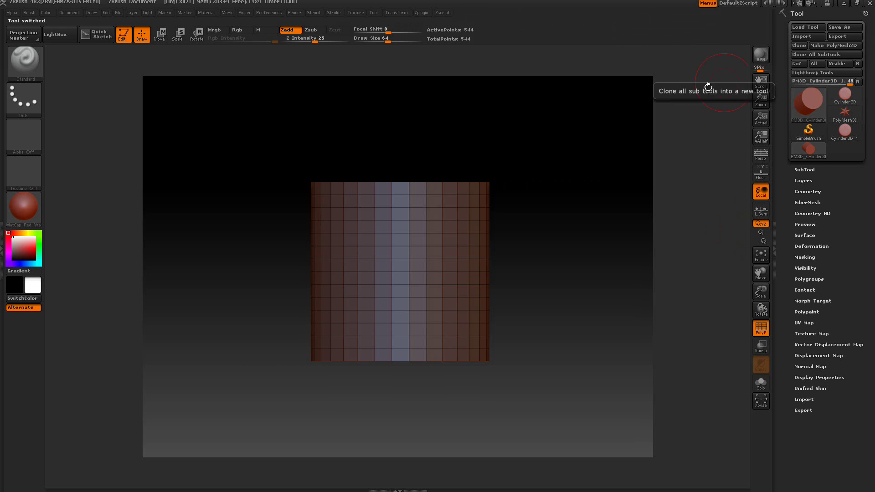
left_click_drag(251, 157, 557, 273, "ctrl+shift")
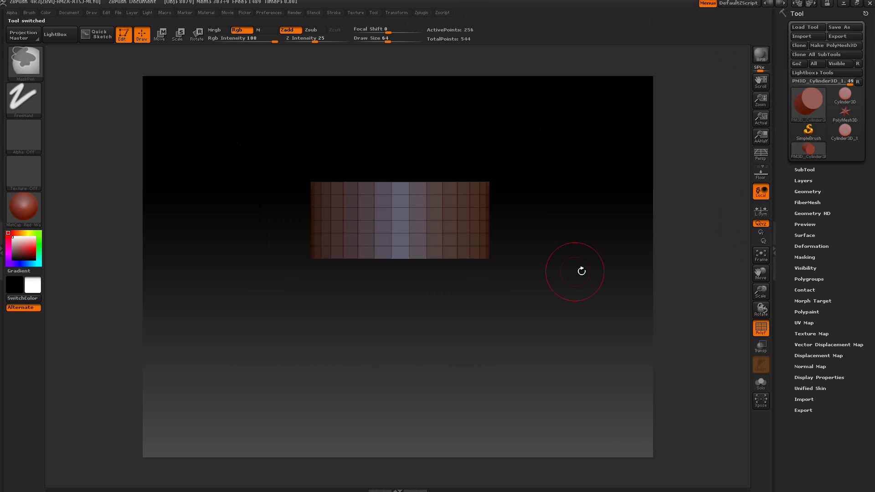
left_click(803, 170)
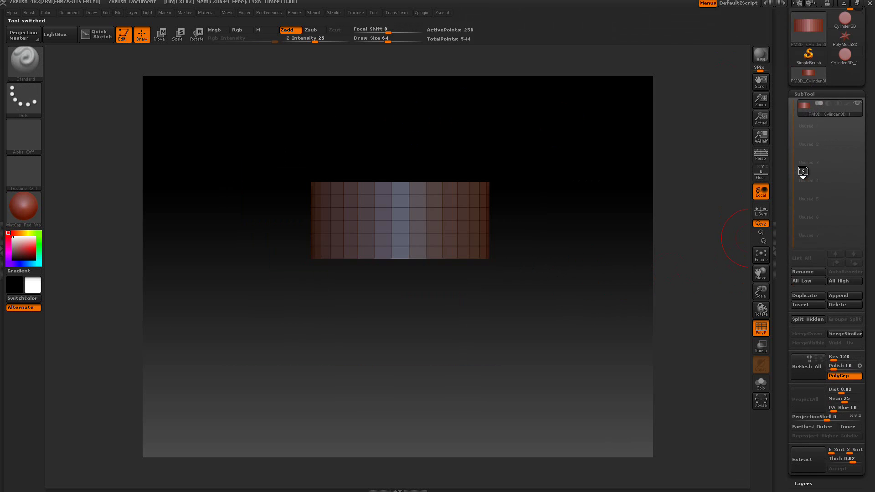
left_click(805, 321)
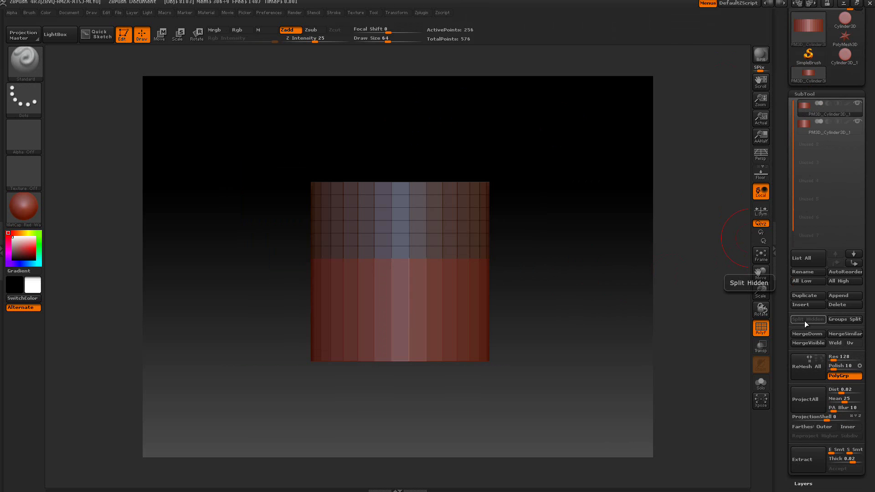
mouse_move(803, 110)
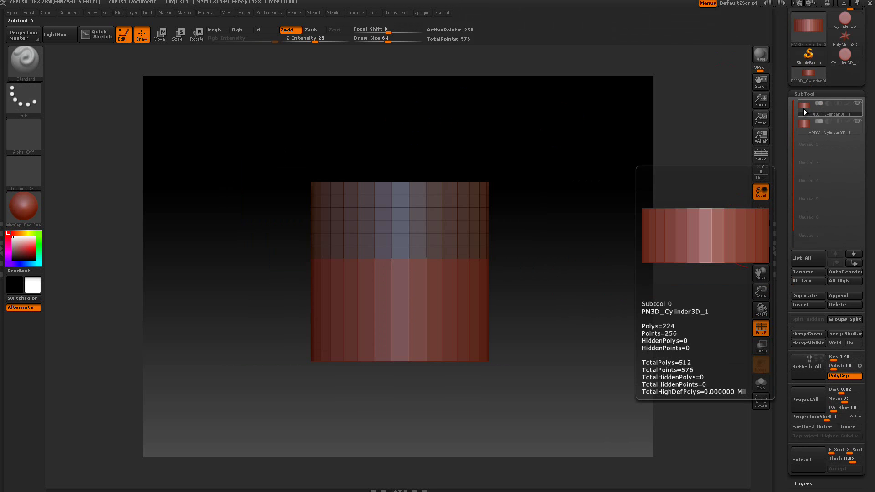
Step: Try subdividing the cylinder's upper subtool to level 3, and undo the subdivision
left_click_drag(781, 212, 786, 108)
left_click(801, 222)
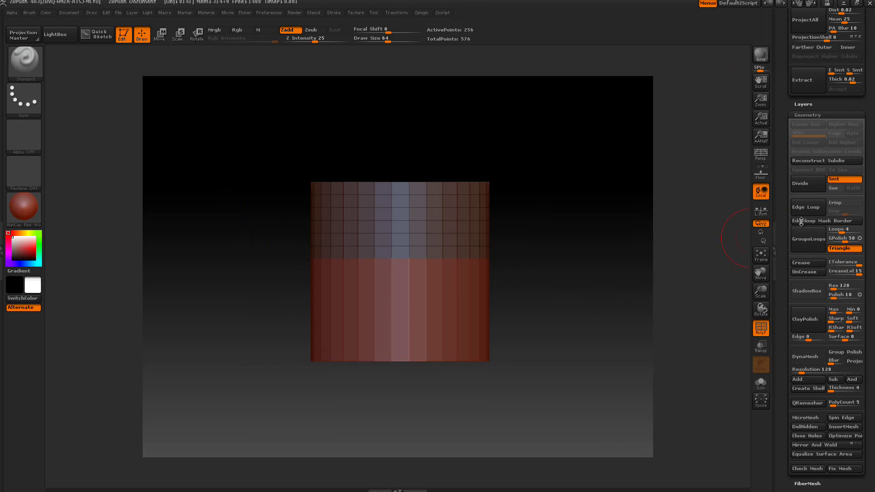
left_click(802, 191)
left_click(802, 191)
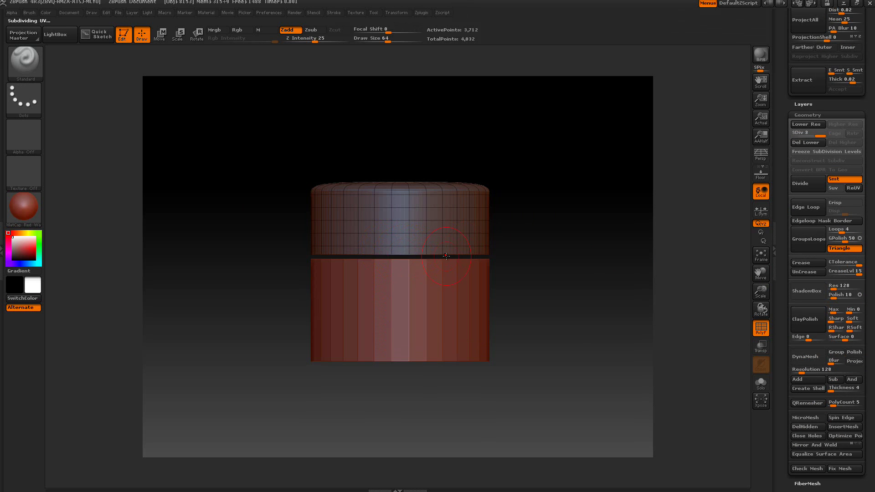
key("ctrl+z")
key("ctrl+z")
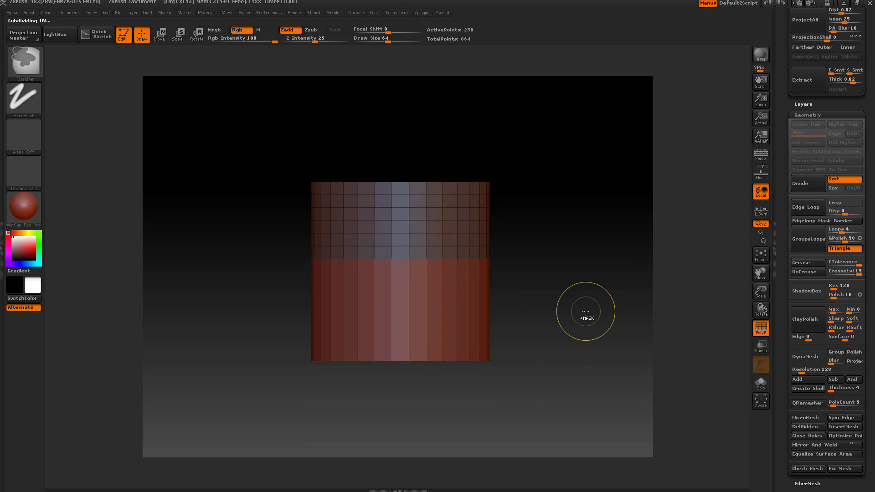
Step: Merge the upper cylinder subtool down into the lower one with MergeDown
left_click_drag(780, 157, 776, 259)
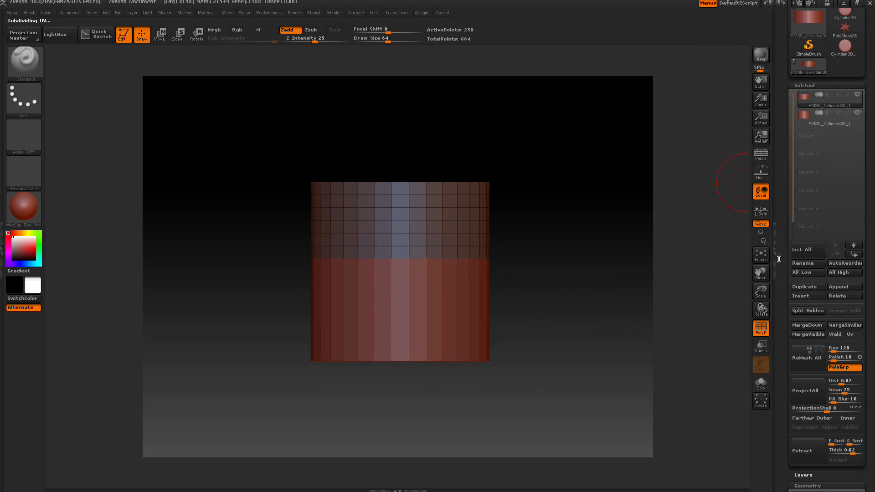
left_click(797, 325)
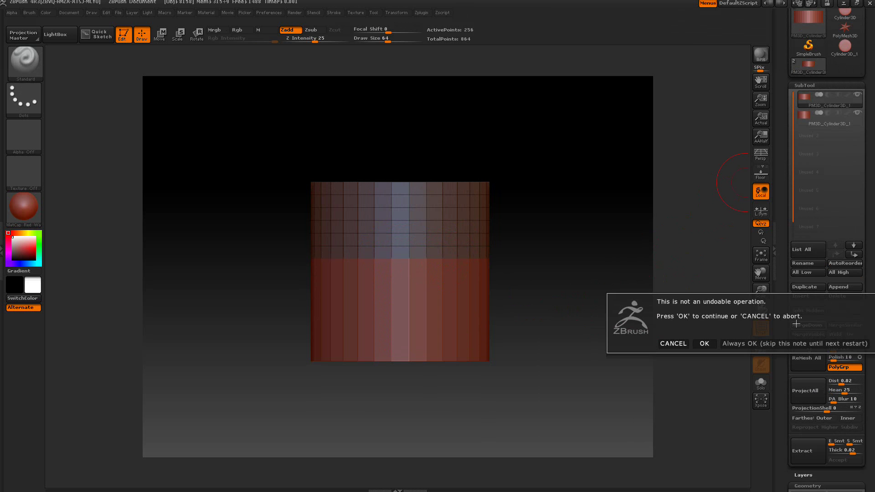
left_click(766, 348)
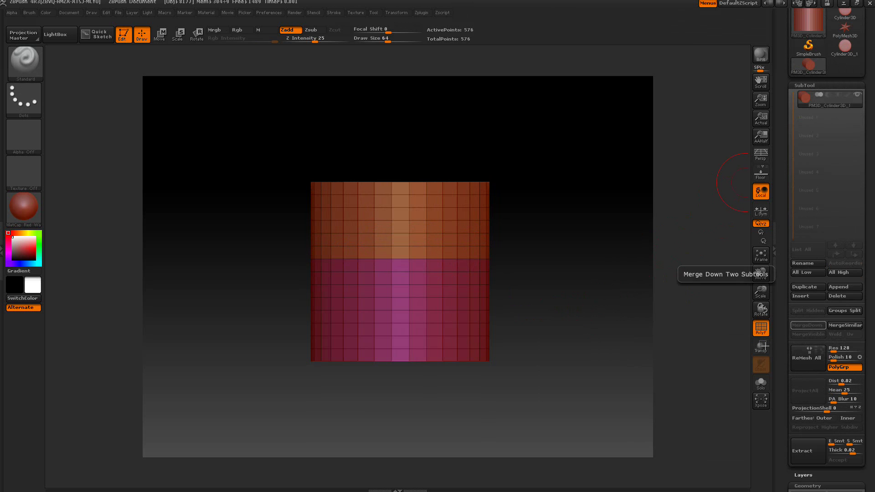
Step: Sculpt a bulge on the merged cylinder across the seam between its two polygroups, and inspect it from another angle
left_click(388, 234, "ctrl+shift")
left_click(386, 234, "ctrl+shift")
left_click(563, 234, "ctrl+shift")
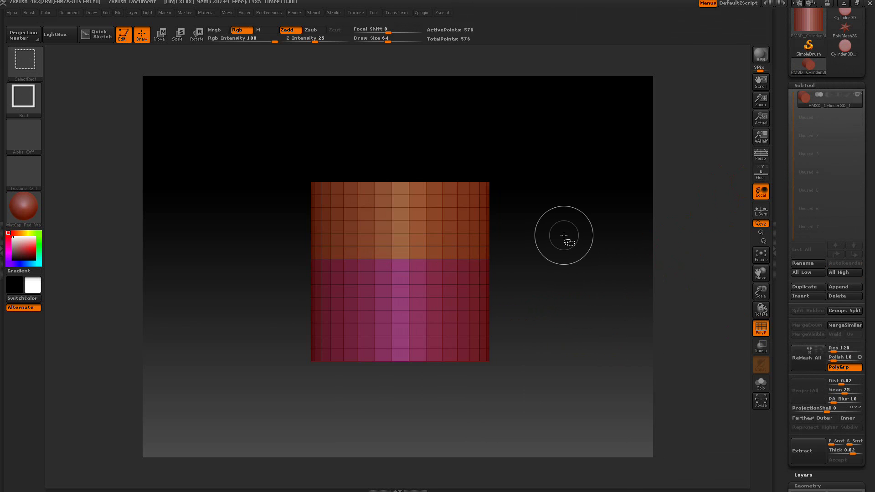
mouse_move(398, 231)
left_mouse_down()
mouse_move(401, 291)
mouse_move(400, 226)
left_mouse_up()
left_click_drag(563, 321, 614, 325)
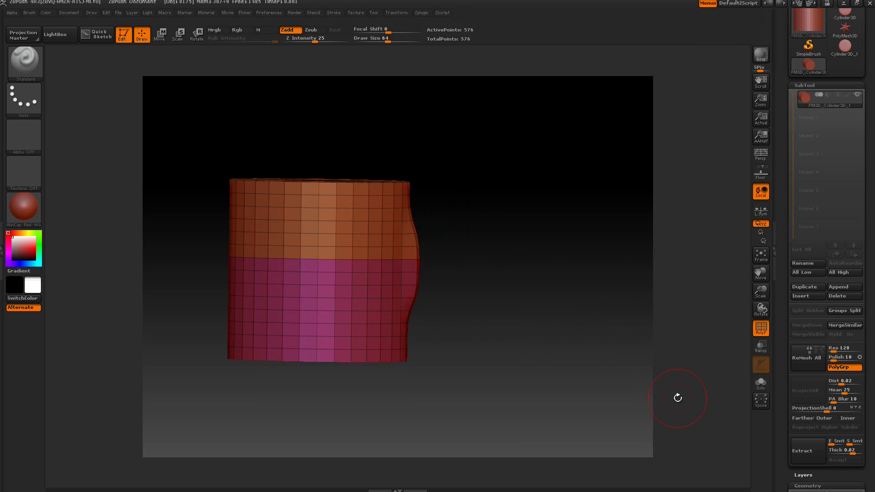
Step: Try subdividing the merged cylinder to level 3 to examine the unwelded seam, and undo the subdivision
left_click_drag(784, 338, 781, 249)
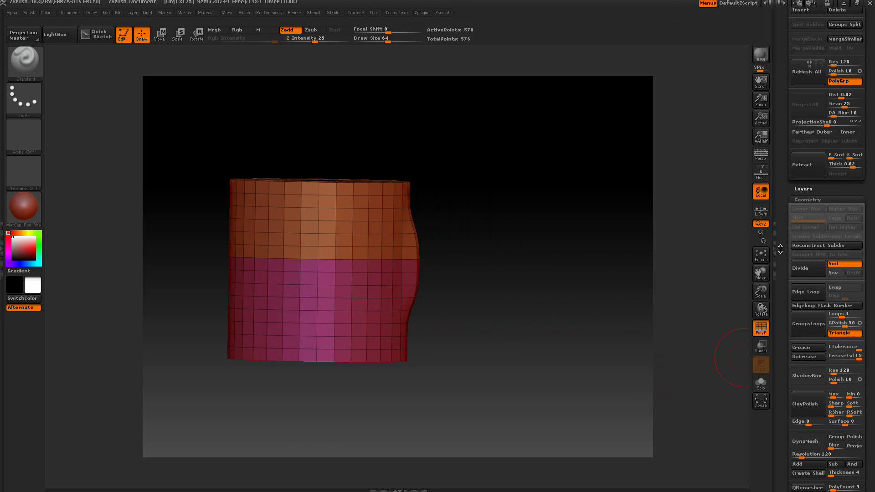
left_click(806, 271)
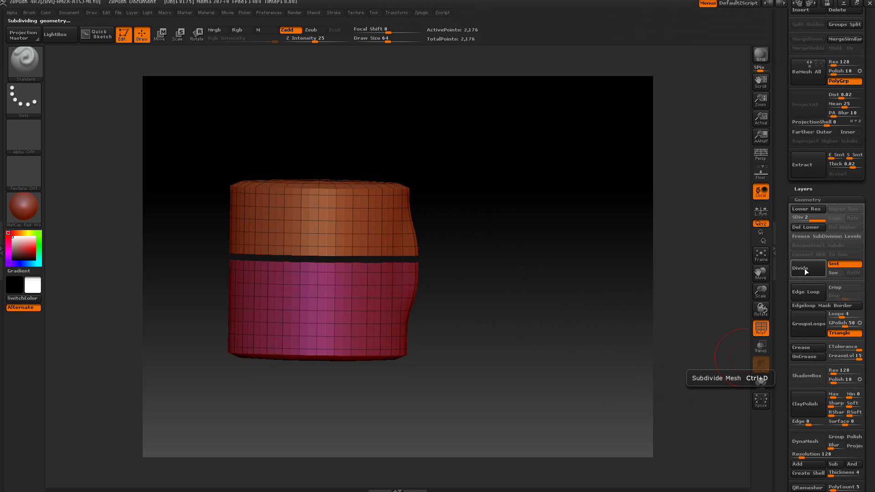
left_click(805, 271)
left_click(805, 271)
left_click_drag(613, 334, 543, 337)
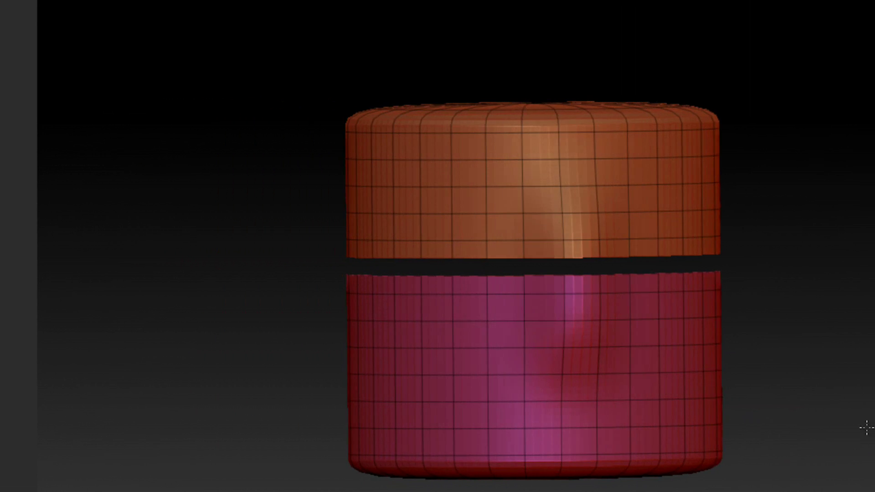
left_click_drag(867, 428, 874, 433)
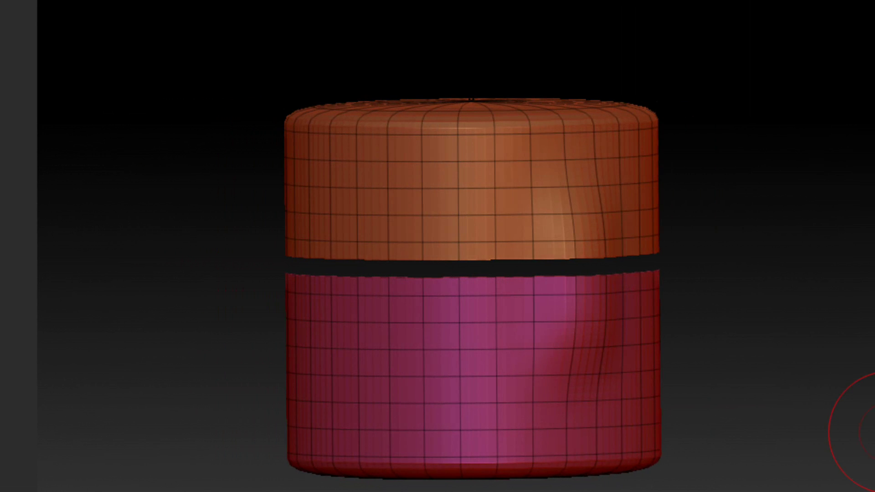
key("ctrl+z")
key("ctrl+z")
key("ctrl+z")
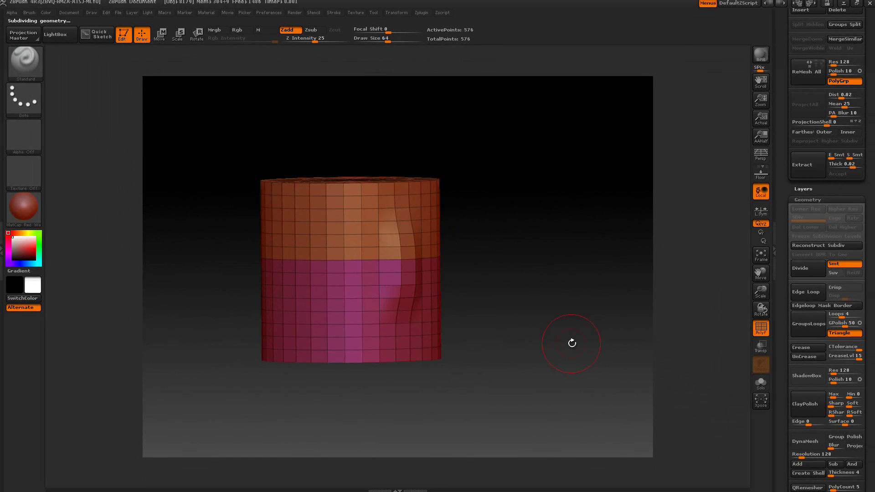
Step: Isolate a horizontal band in the cylinder's lower half, make it its own polygroup, and show the whole mesh again
left_click_drag(572, 342, 580, 341, "shift")
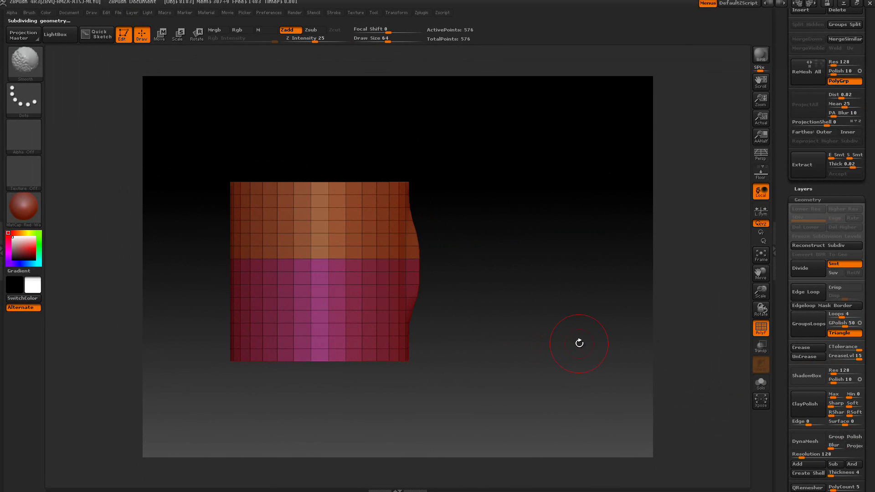
mouse_move(460, 293)
left_mouse_down("ctrl+shift")
mouse_move(408, 309)
mouse_move(172, 329)
left_mouse_up("ctrl+shift")
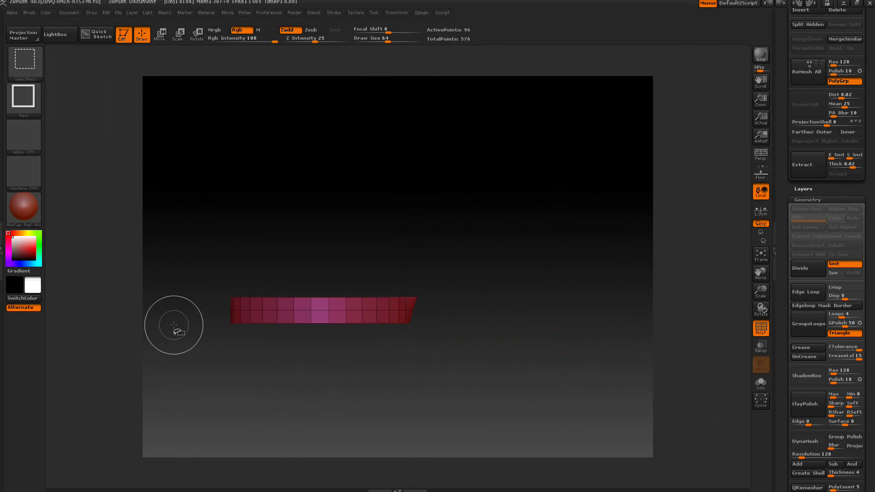
left_click(797, 198)
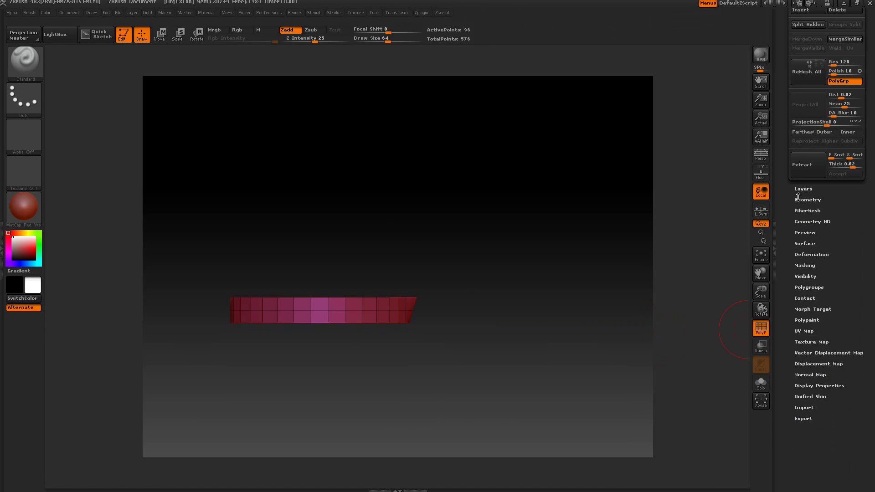
left_click(813, 286)
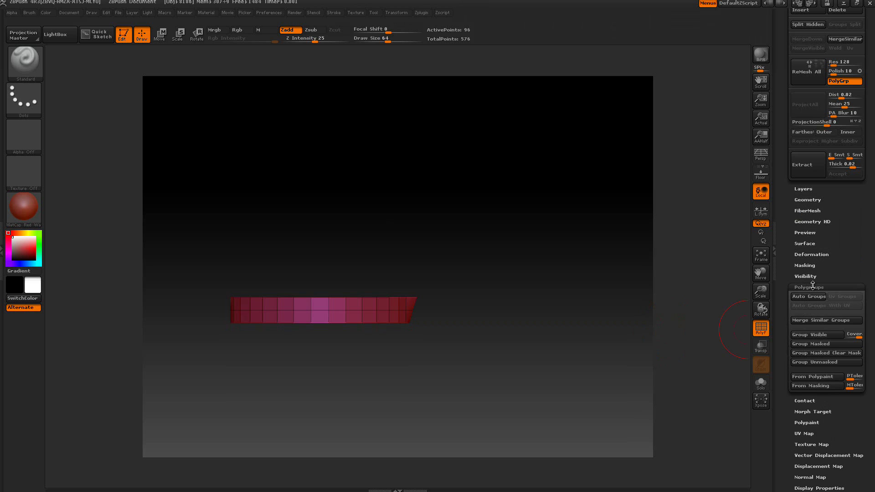
left_click(808, 333)
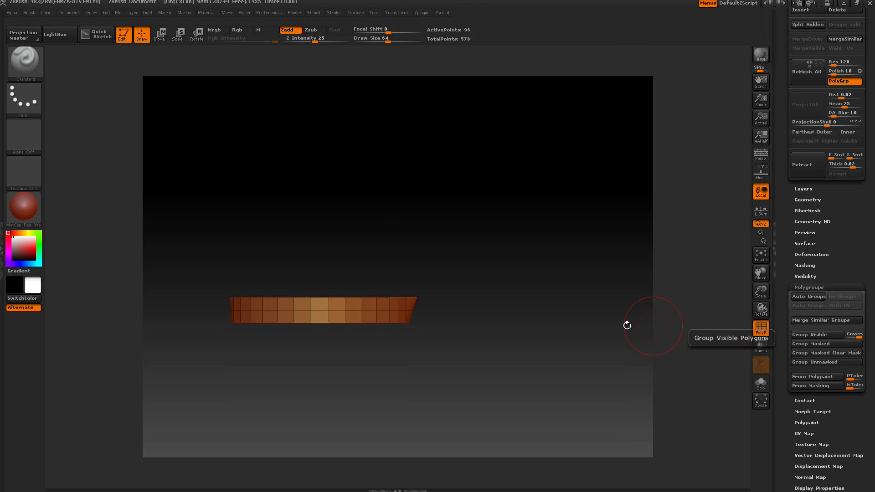
left_click(549, 303, "ctrl+shift")
left_click_drag(549, 303, 551, 306)
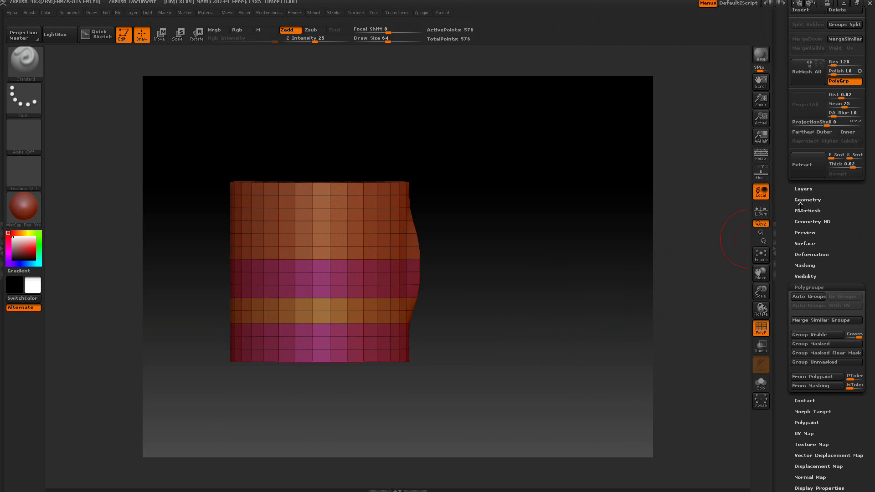
Step: Try subdividing the cylinder with the new polygroup band to level 3, and undo the subdivision
left_click_drag(791, 206, 774, 250)
left_click(796, 254)
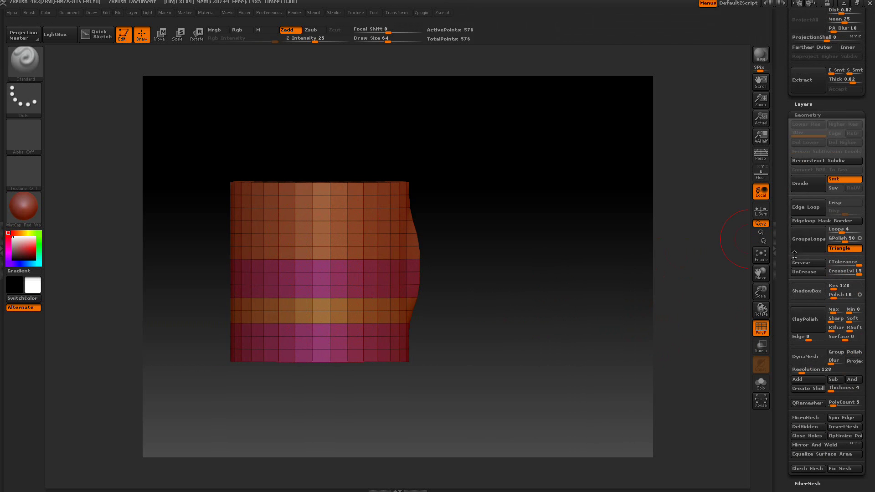
left_click(799, 191)
left_click(799, 190)
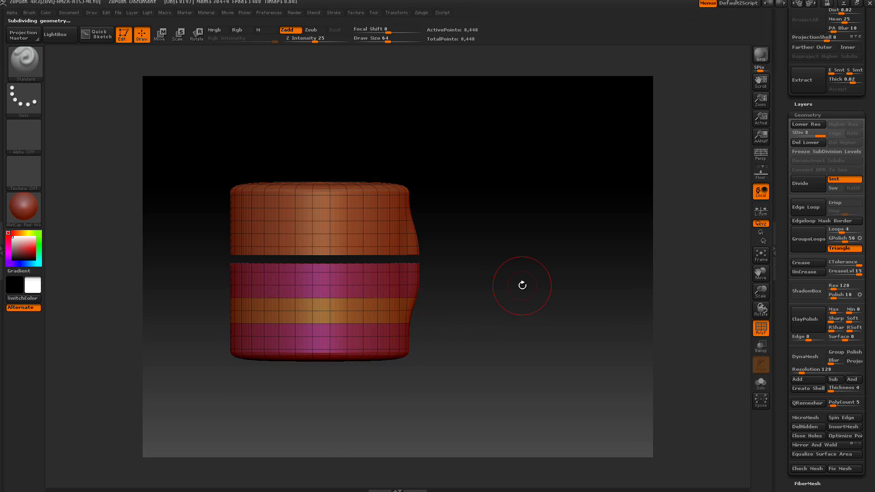
mouse_move(368, 326)
left_mouse_down()
mouse_move(366, 299)
mouse_move(370, 322)
left_mouse_up()
key("ctrl+z")
key("ctrl+z")
key("ctrl+z")
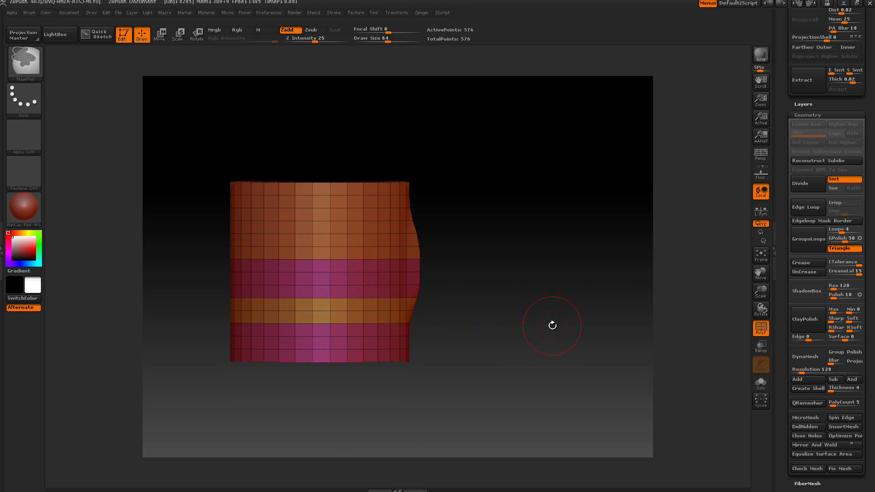
Step: Split the cylinder into subtools by polygroup and merge the visible subtools into a new tool with Weld enabled
left_click_drag(786, 161, 780, 252)
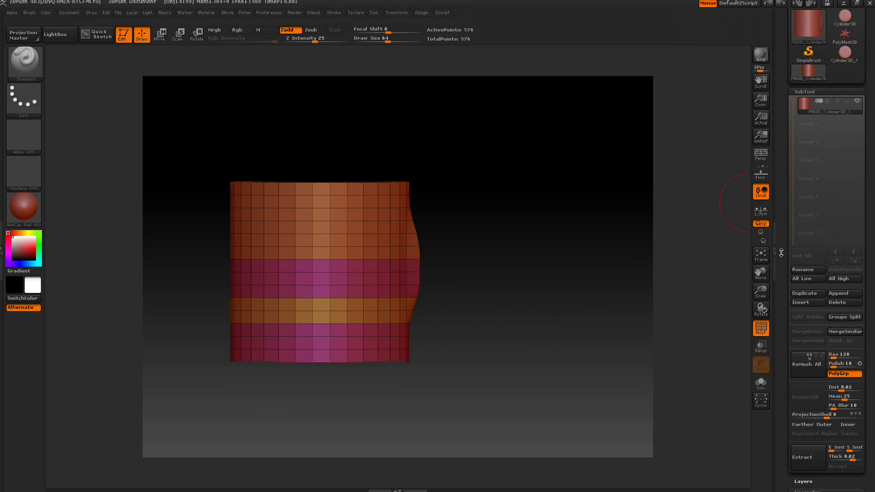
left_click(840, 318)
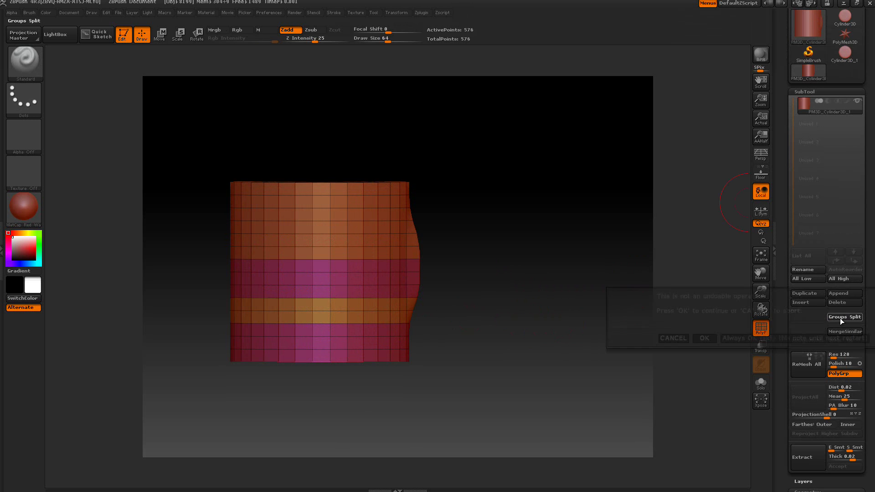
left_click(704, 337)
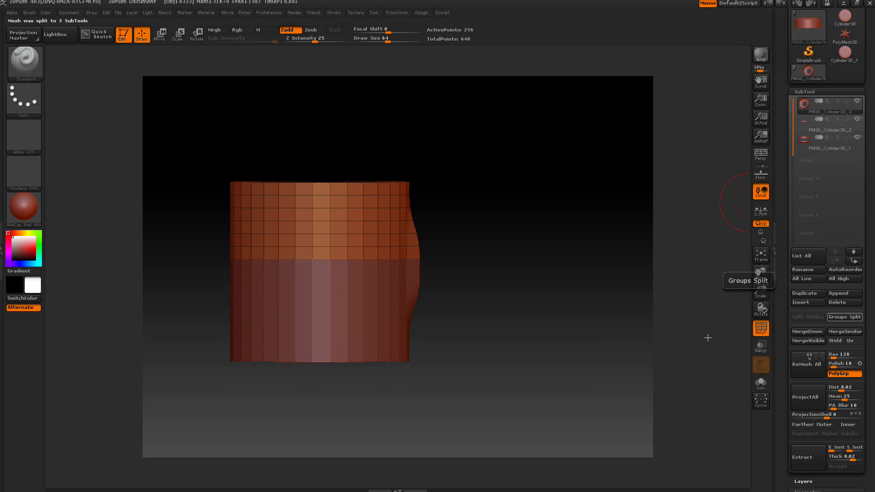
left_click(833, 341)
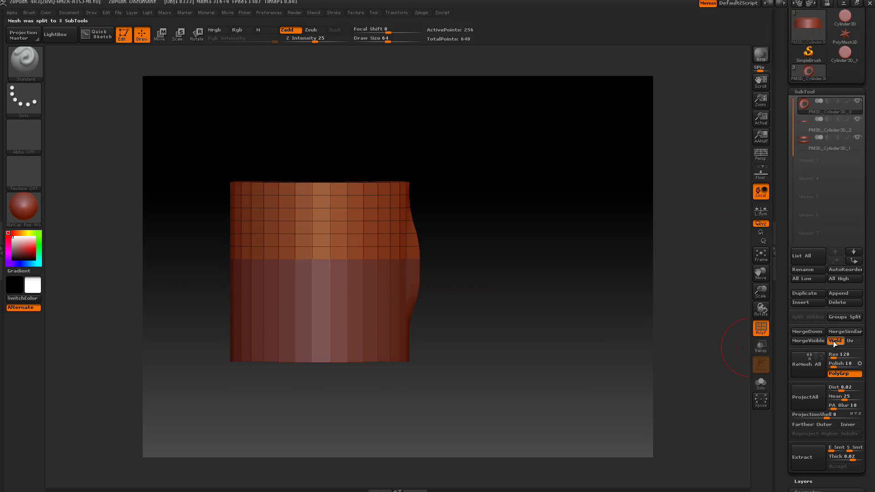
left_click(820, 341)
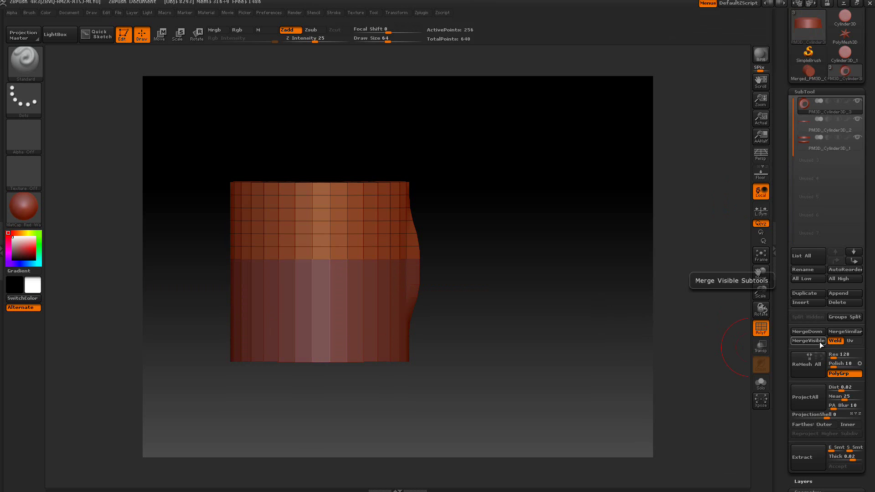
Step: Switch to the merged, welded cylinder tool and subdivide it to level 3
scroll(827, 114, "up", 3)
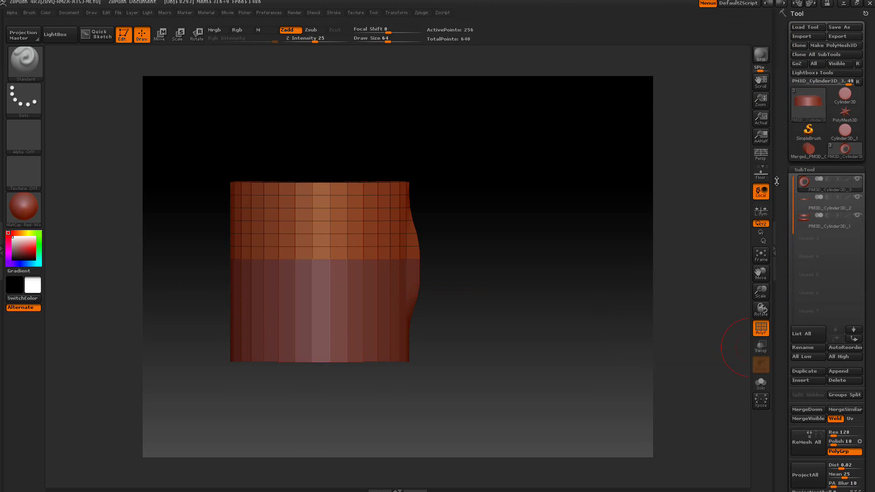
left_click_drag(831, 85, 863, 86)
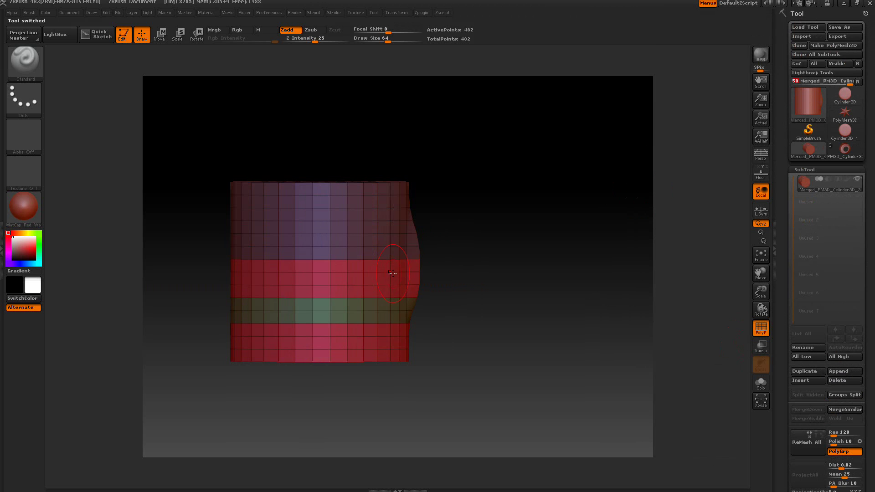
scroll(793, 292, "down", 5)
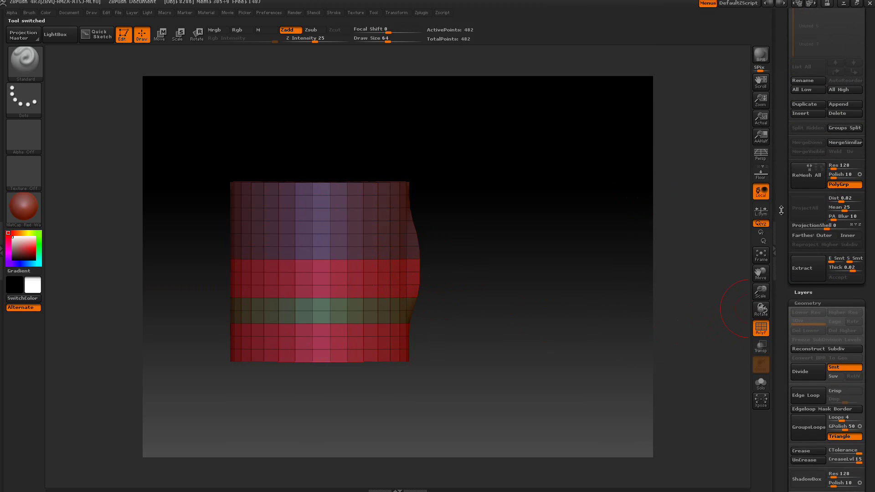
left_click(804, 338)
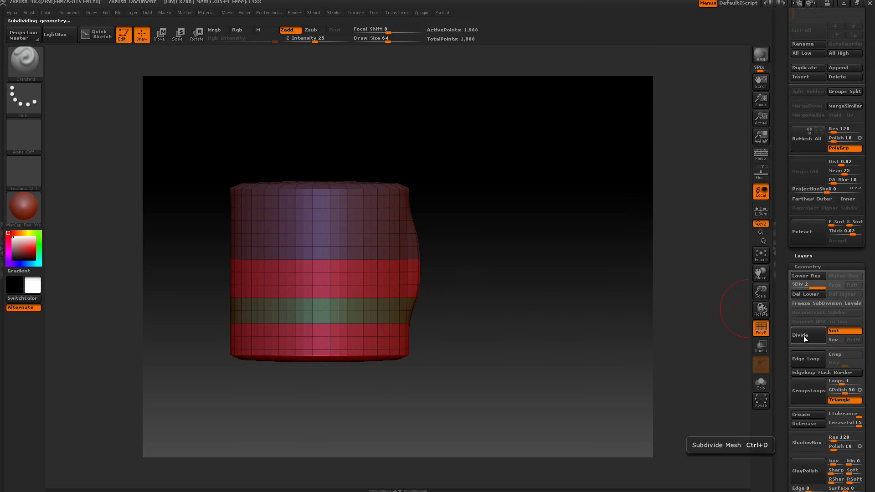
left_click(805, 338)
Step: Examine the welded seams between the polygroups at subdivision level 3 and again at level 1, from different angles
mouse_move(537, 325)
left_mouse_down()
mouse_move(523, 322)
mouse_move(586, 322)
mouse_move(515, 325)
left_mouse_up()
left_click(358, 227, "ctrl+shift")
left_click(359, 228, "ctrl+shift")
left_click(351, 296, "ctrl+shift")
left_click(355, 310, "ctrl+shift")
left_click(467, 280, "ctrl+shift")
left_click_drag(332, 242, 325, 341)
left_click_drag(410, 339, 480, 334)
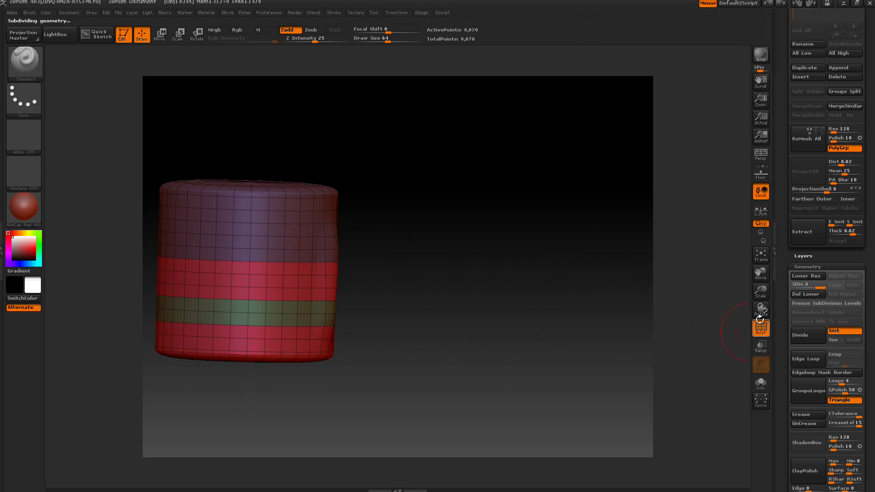
left_click_drag(810, 286, 787, 288)
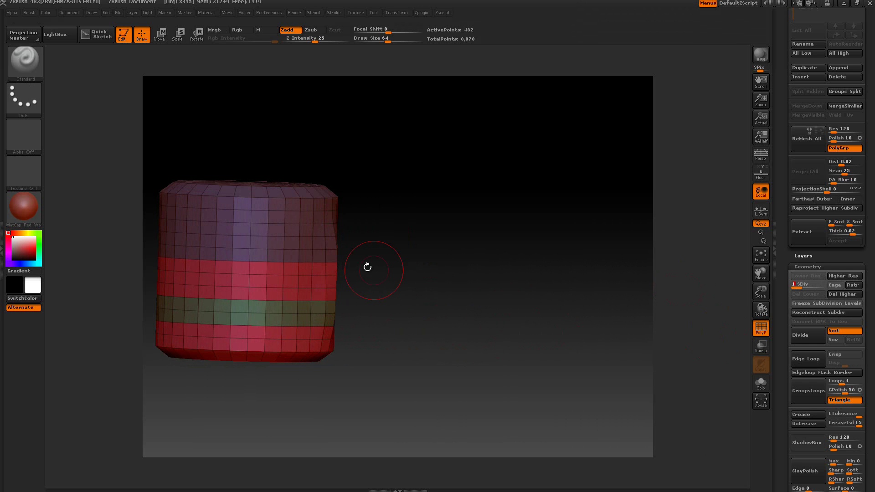
left_click_drag(399, 299, 424, 321)
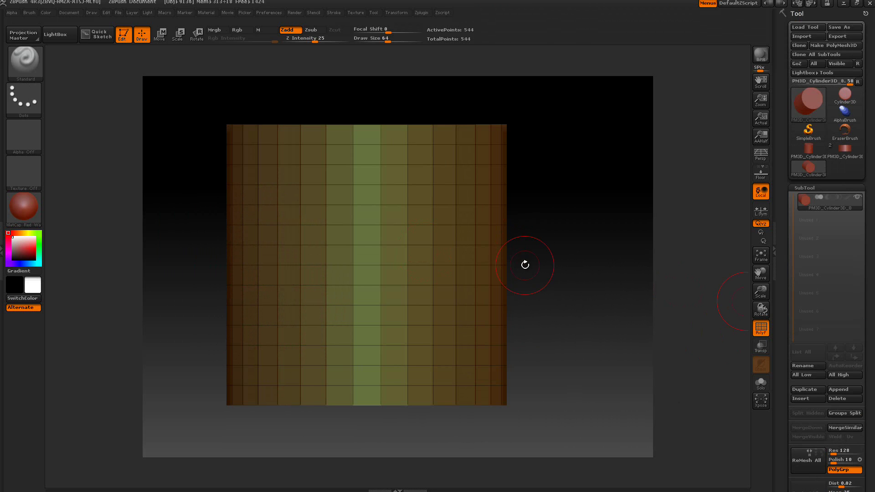
Step: Hide the lower half of the plain cylinder and split it off as its own subtool with Split Hidden
left_click_drag(179, 101, 592, 281, "ctrl+shift")
left_click_drag(783, 358, 784, 284)
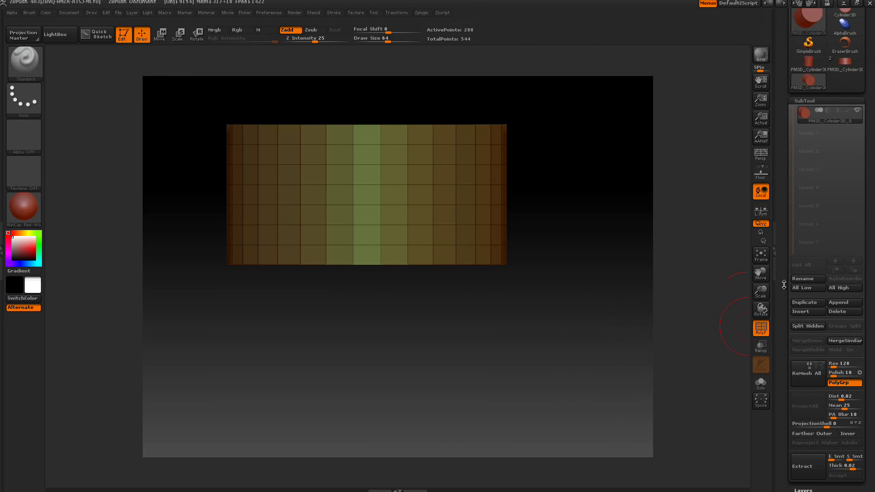
left_click(807, 326)
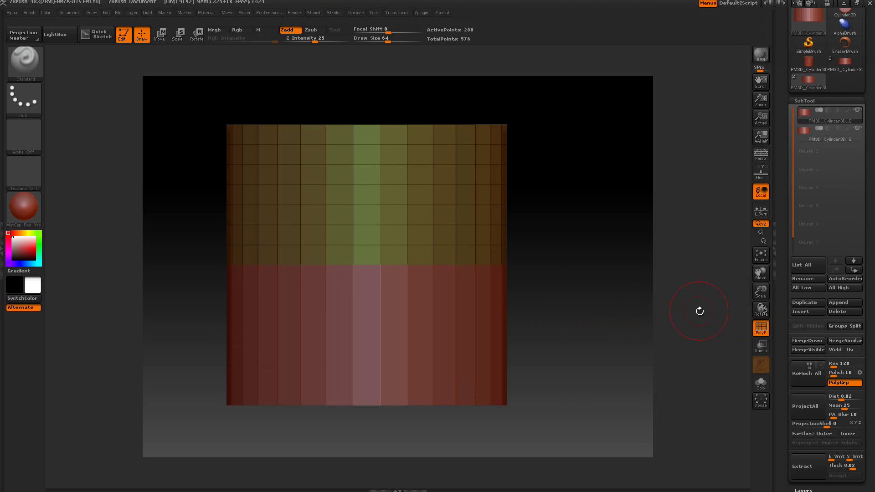
Step: Solo the upper half and turn on double-sided display to see inside its open end
left_click(764, 384)
left_click_drag(609, 327, 606, 287)
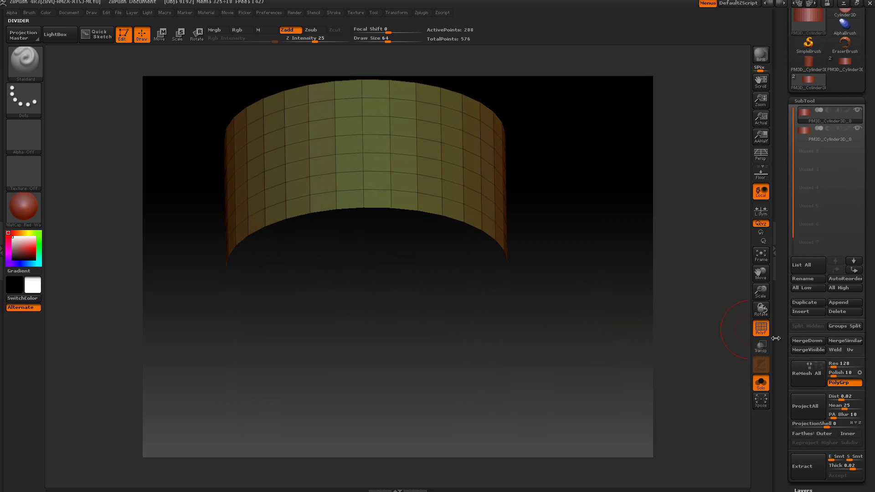
scroll(802, 318, "down", 10)
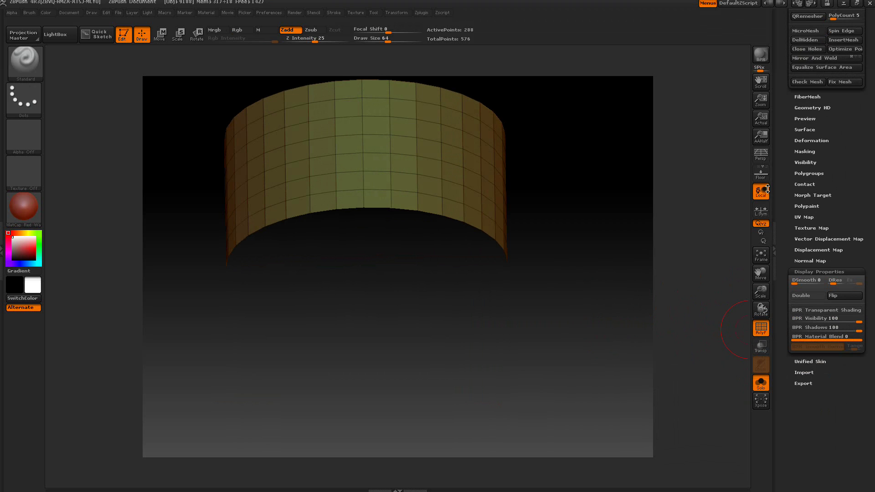
left_click(799, 297)
mouse_move(617, 287)
left_mouse_down()
mouse_move(599, 288)
mouse_move(606, 299)
left_mouse_up()
left_click_drag(511, 289, 524, 262)
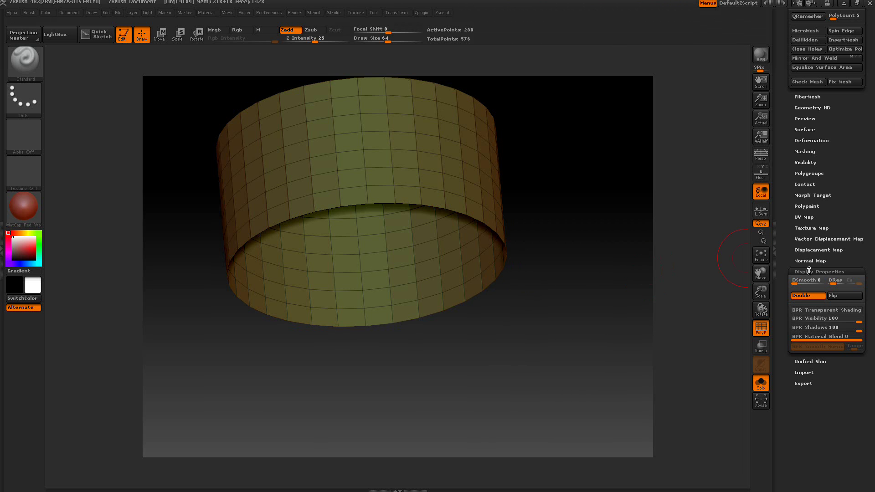
Step: Crease the upper half's open edges and show both halves again in front view
left_click(809, 271)
left_click_drag(792, 235, 801, 350)
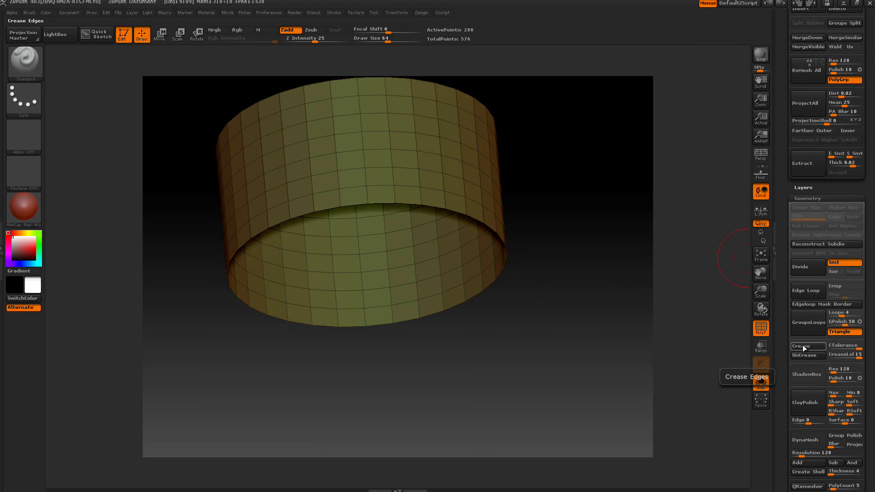
left_click(765, 383)
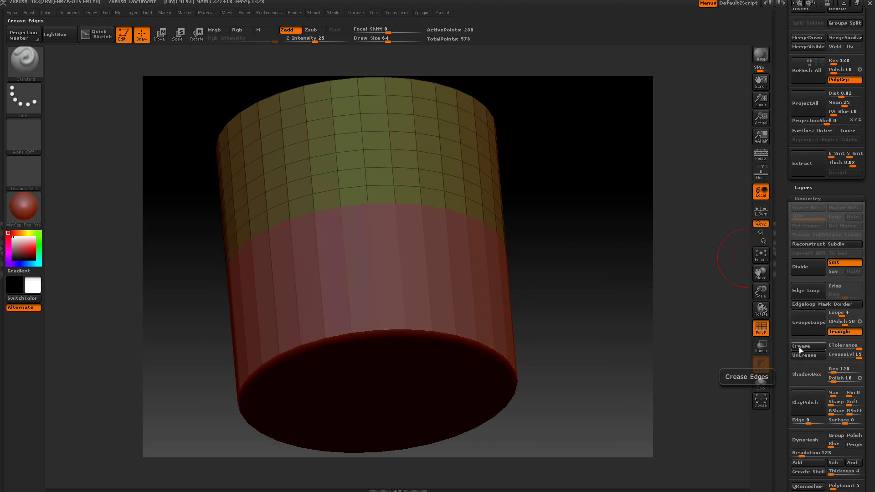
left_click_drag(662, 316, 635, 337)
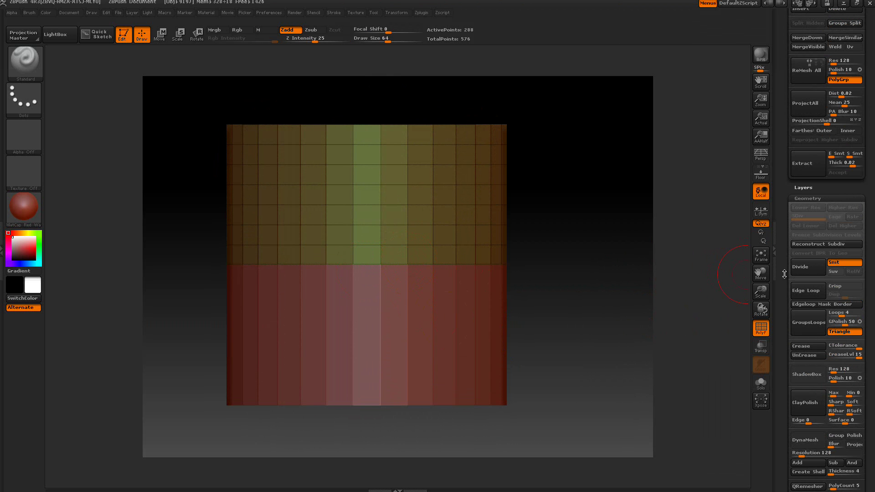
Step: Try subdividing the creased upper half to level 3, and undo both subdivisions
left_click(798, 269)
left_click(797, 269)
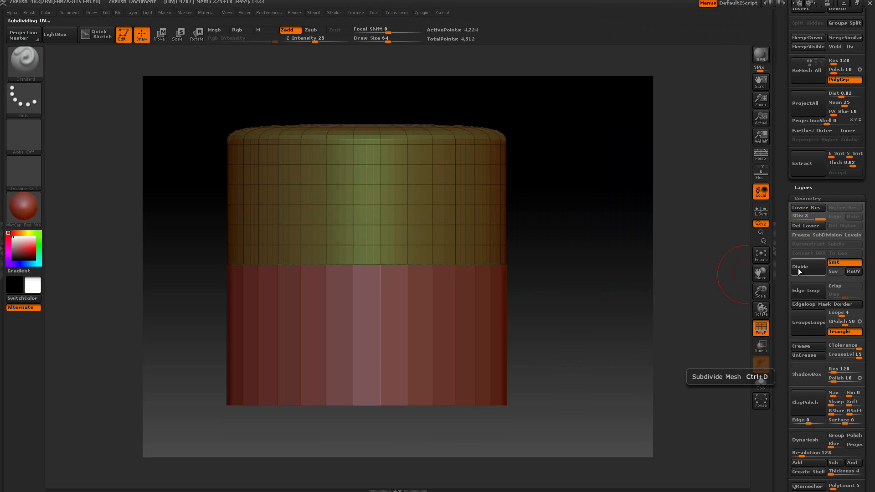
key("ctrl+z")
key("ctrl+z")
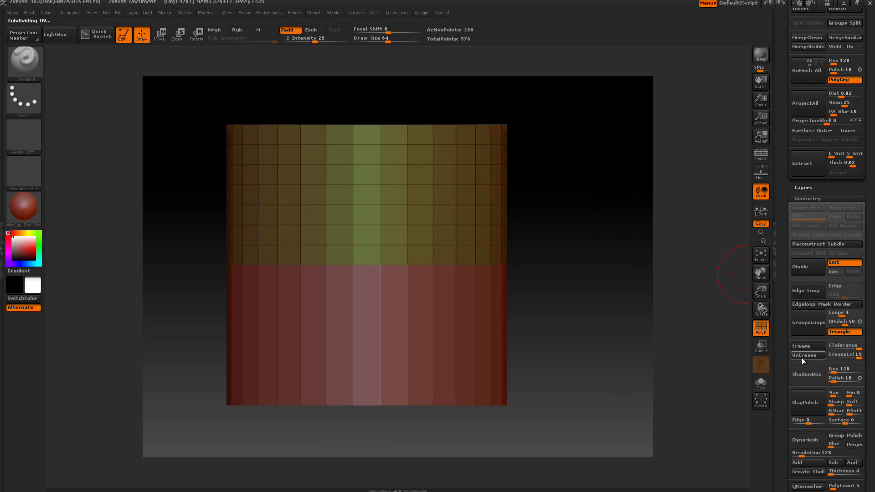
Step: Try subdividing the upper half to level 2 without edge creasing, and restore the creased, undivided mesh
left_click(794, 270)
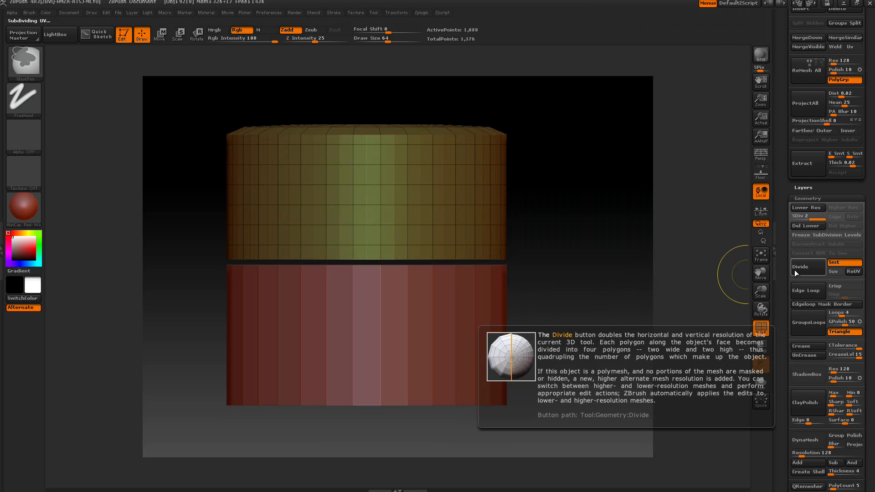
key("ctrl+z")
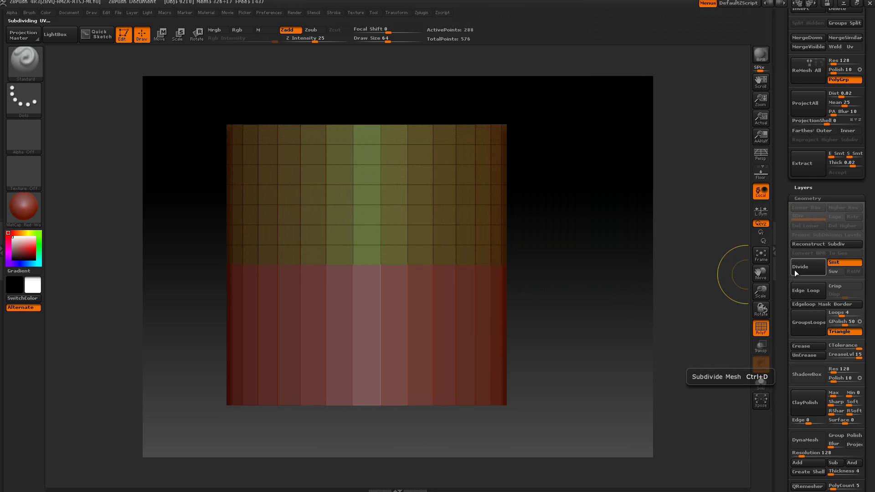
left_click(804, 347)
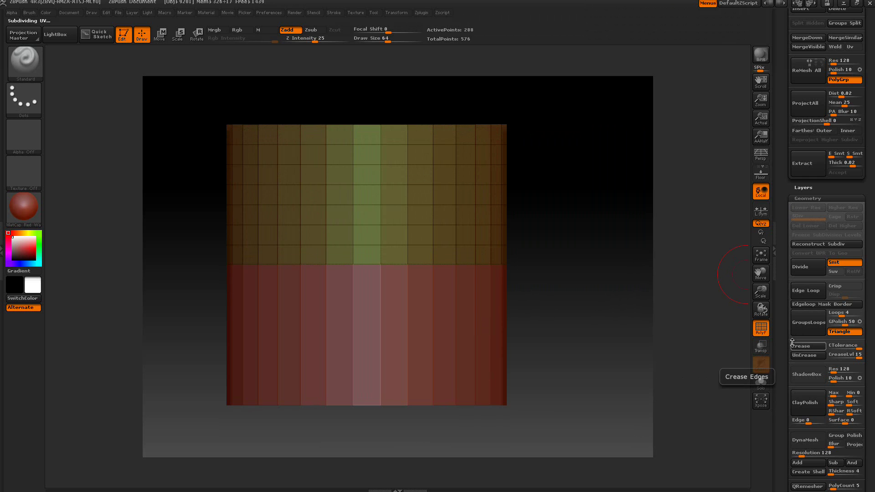
Step: Crease the lower half's open edges and combine the two halves into one subtool with MergeDown from the upper half
left_click(444, 341, "alt")
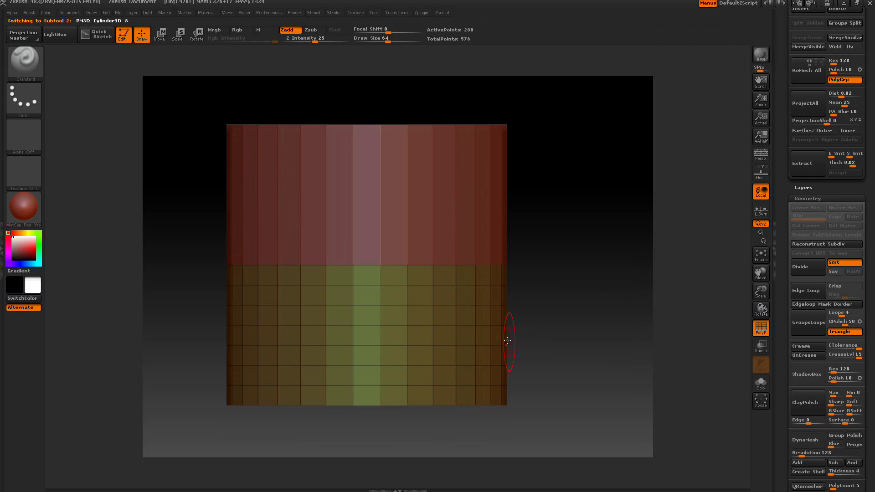
left_click(800, 347)
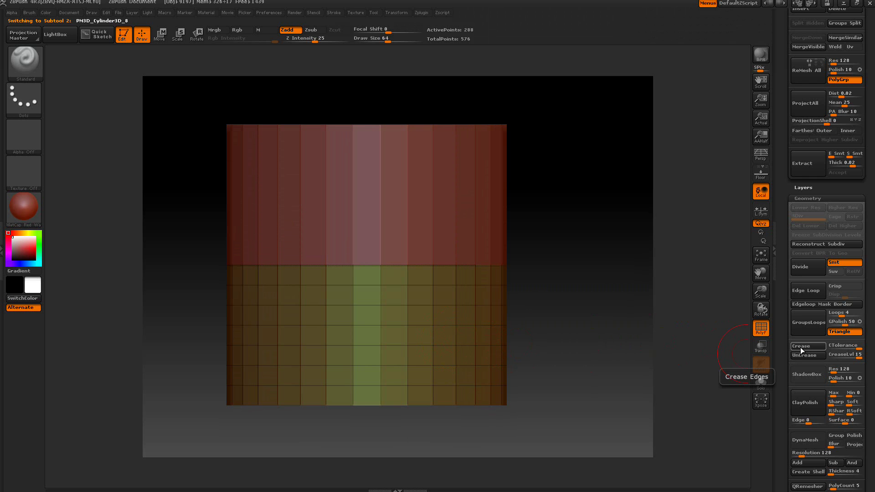
left_click_drag(789, 251, 780, 366)
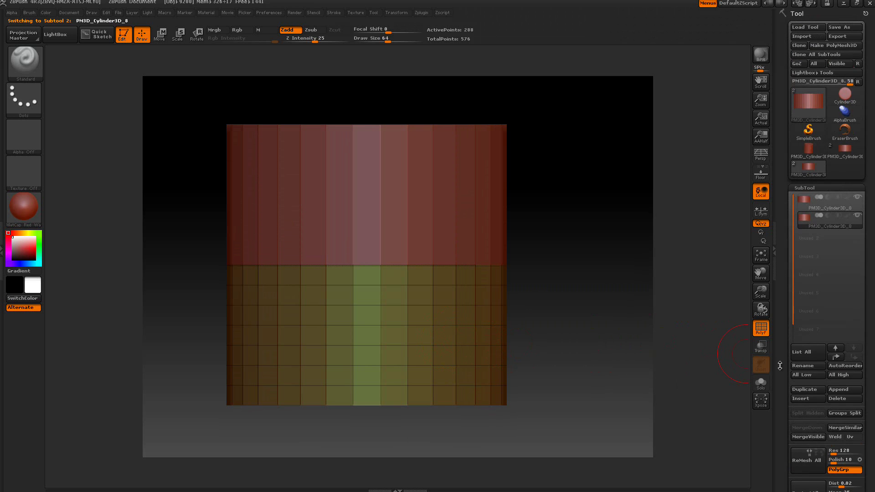
left_click(810, 209)
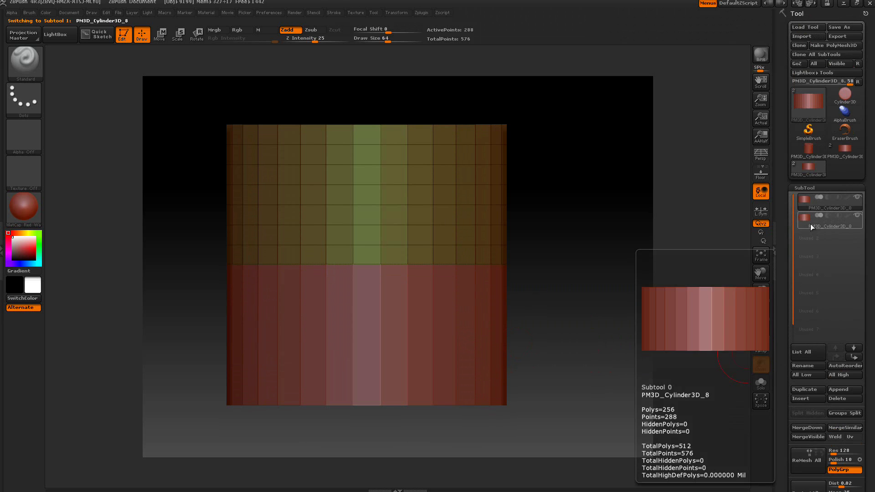
left_click(809, 426)
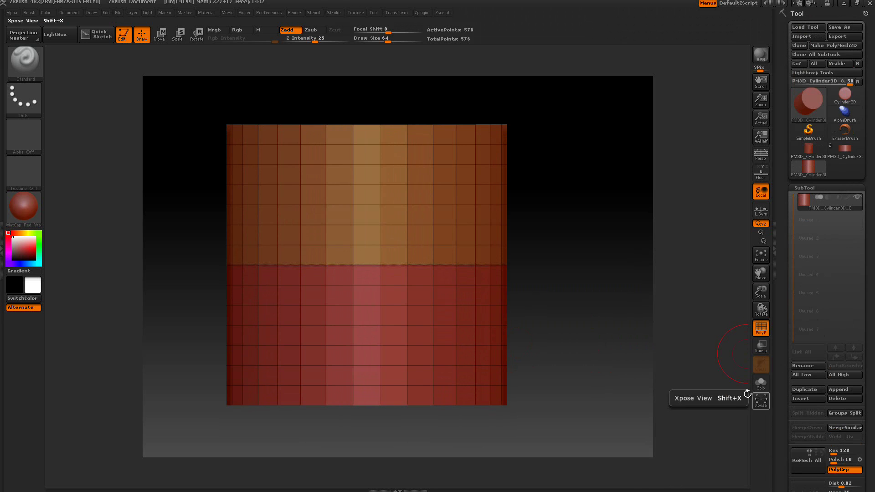
Step: Subdivide the recombined cylinder to level 4 and turn off the polyframe display
left_click_drag(578, 289, 828, 298, "alt")
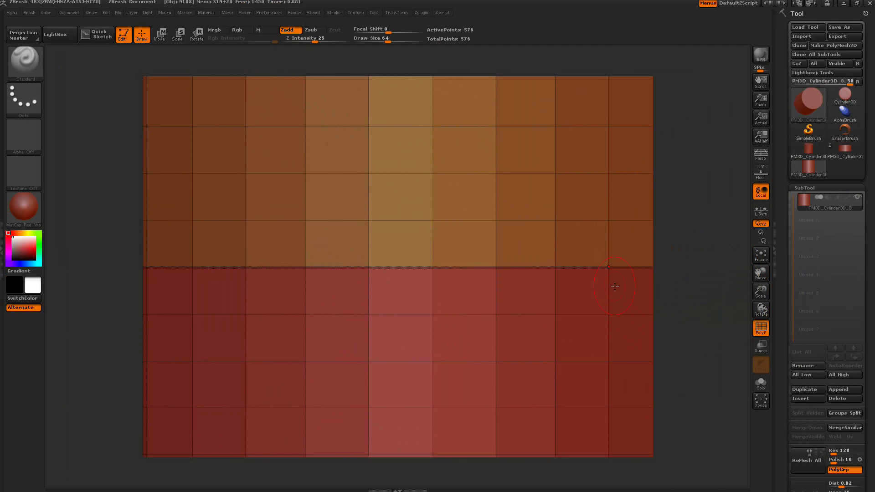
mouse_move(694, 286)
left_mouse_down("alt")
mouse_move(661, 238)
mouse_move(652, 251)
mouse_move(572, 250)
left_mouse_up("alt")
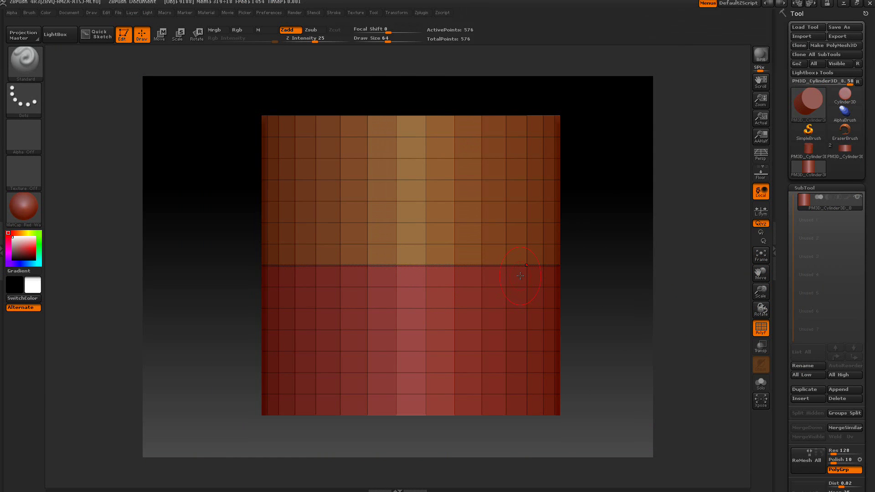
left_click(798, 188)
left_click(803, 278)
left_click(802, 278)
left_click(802, 278)
left_click(760, 333)
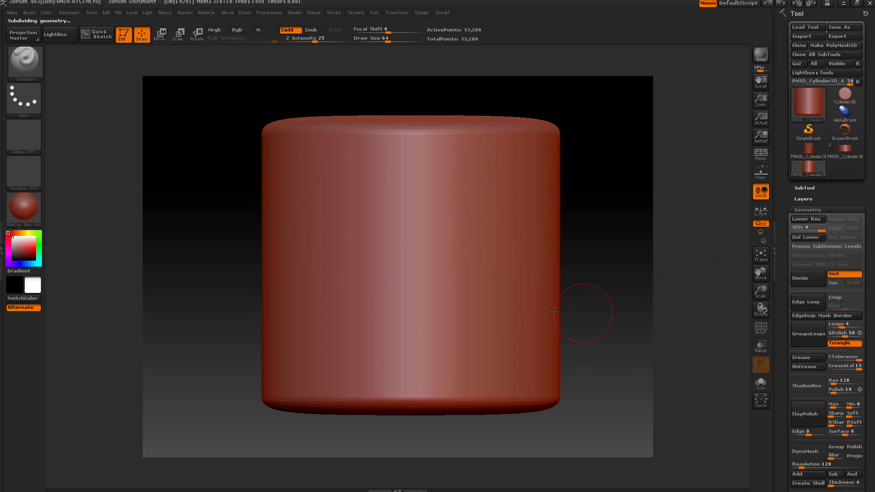
Step: Try vertical Standard brush strokes across the seam between the two halves, and undo them
left_click_drag(451, 222, 450, 337)
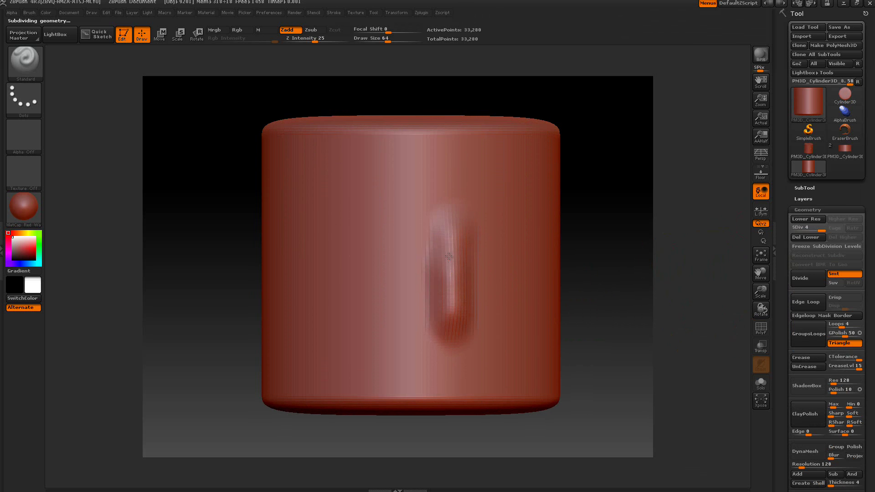
left_click_drag(448, 272, 449, 233)
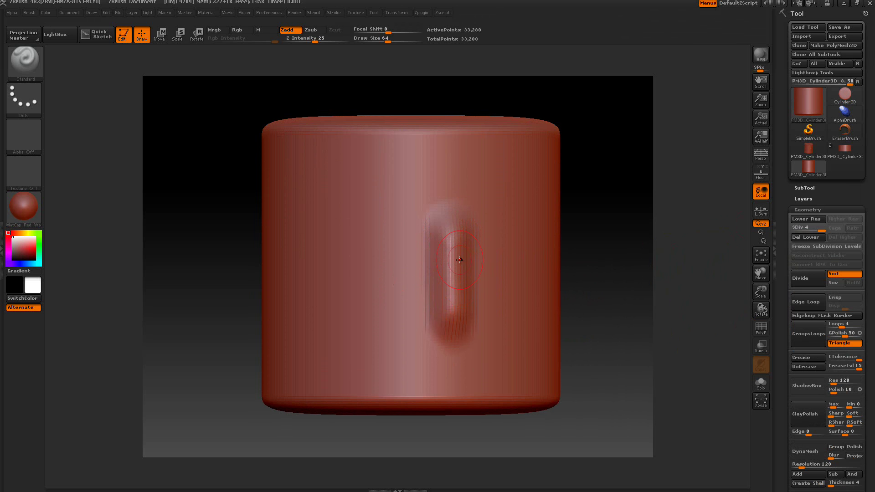
key("ctrl+z")
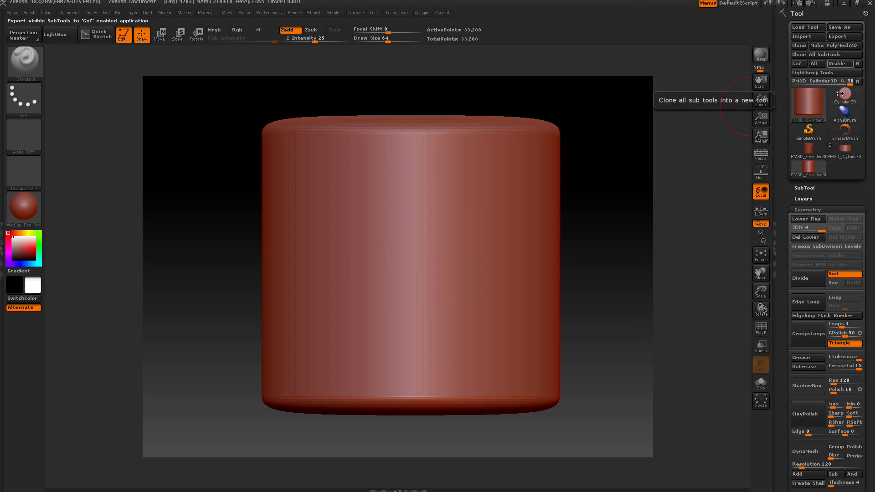
left_click_drag(784, 237, 782, 180)
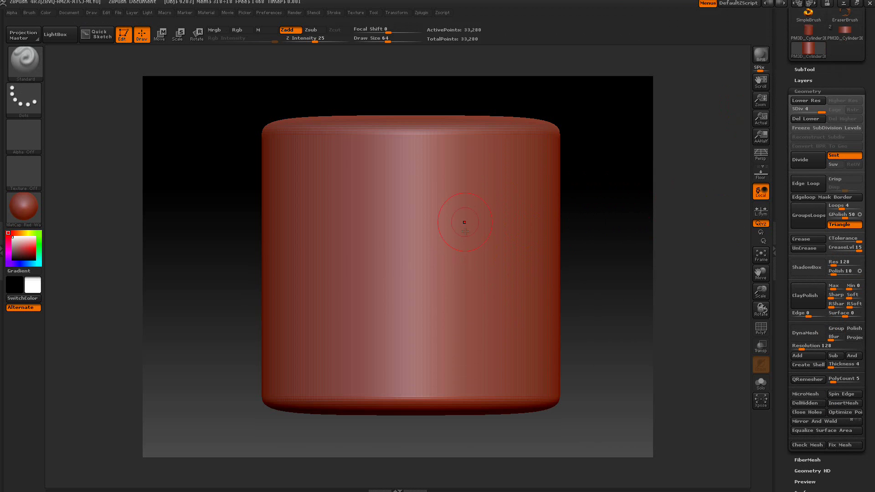
left_click_drag(465, 221, 460, 297)
key("ctrl+z")
Step: Turn the polyframe display back on and lower the cylinder to subdivision level 1
left_click(760, 332)
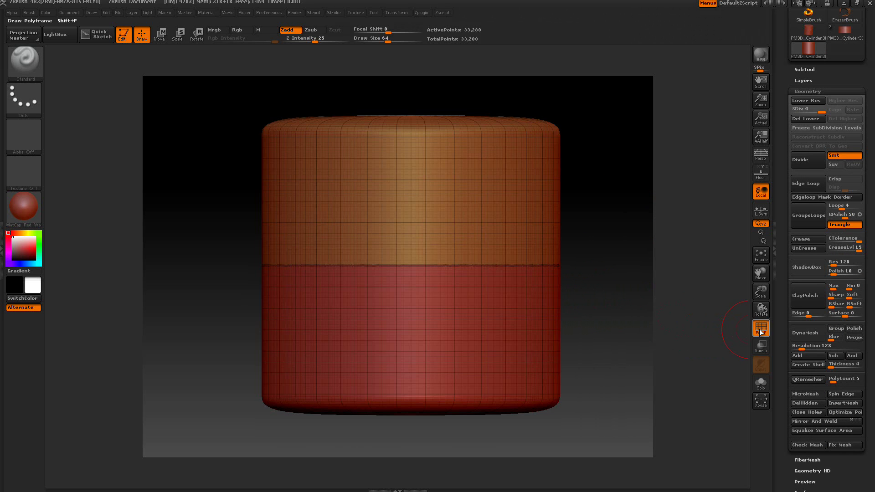
mouse_move(624, 276)
left_mouse_down()
mouse_move(664, 290)
mouse_move(638, 288)
left_mouse_up()
left_click_drag(800, 110, 766, 109)
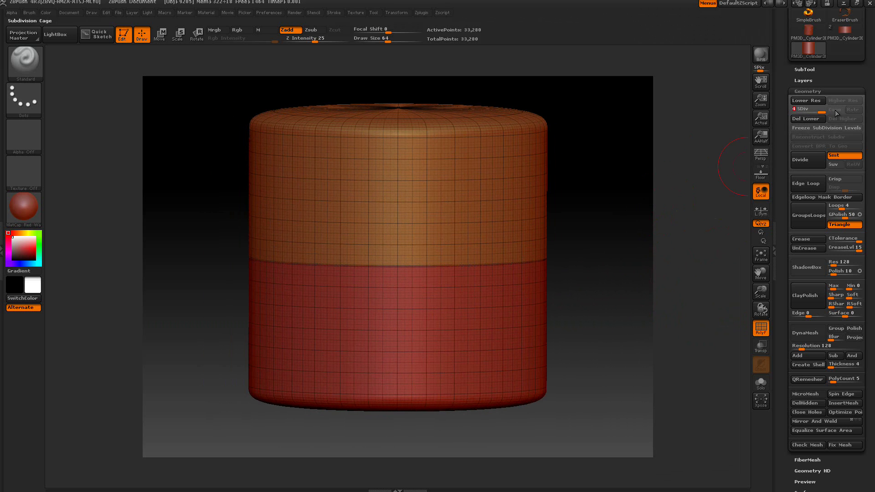
left_click_drag(821, 109, 785, 109)
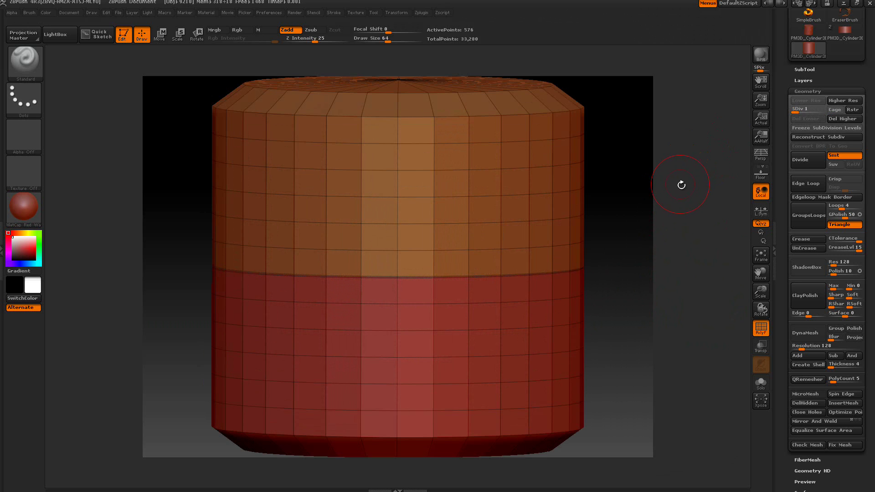
Step: Try uncreasing the seam between the two cylinder halves at the lowest subdivision level while inspecting it up close
key("f")
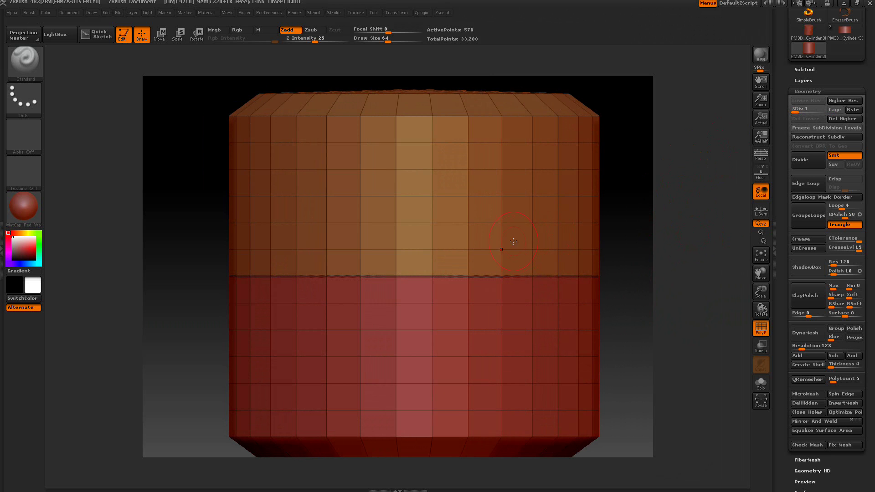
left_click_drag(649, 276, 714, 317, "alt")
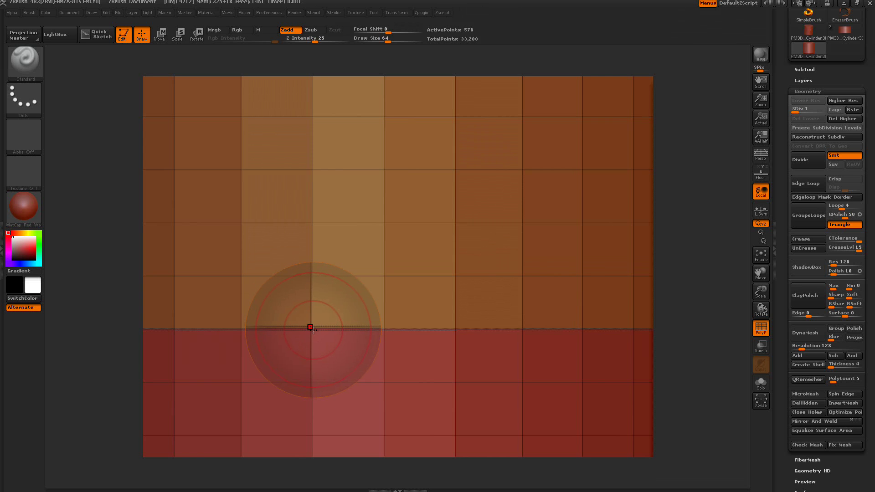
left_click(797, 250)
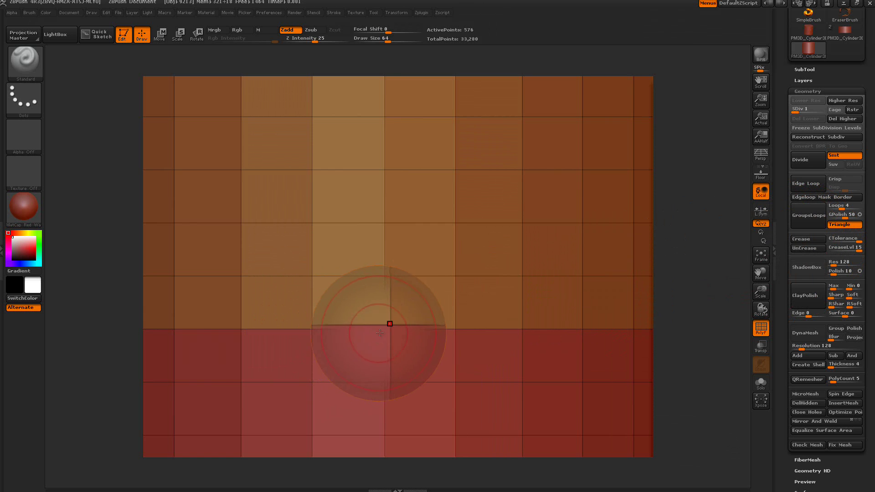
left_click_drag(388, 324, 385, 329)
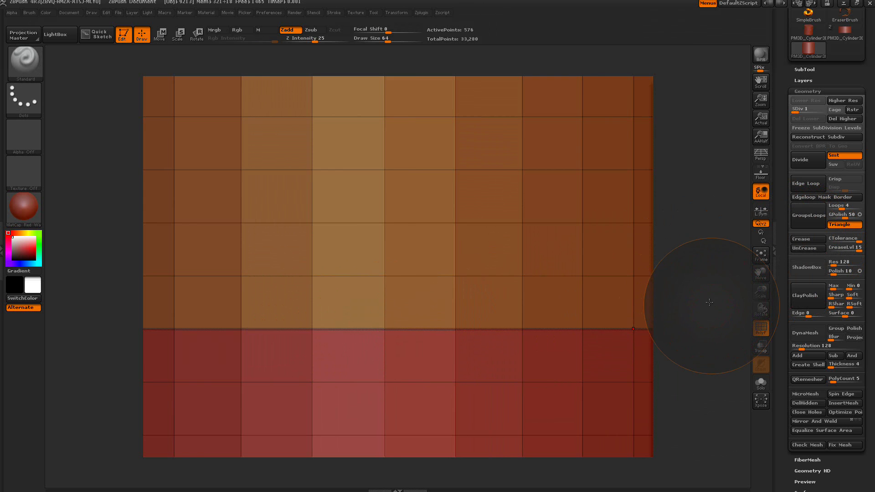
key("shift+f")
key("f")
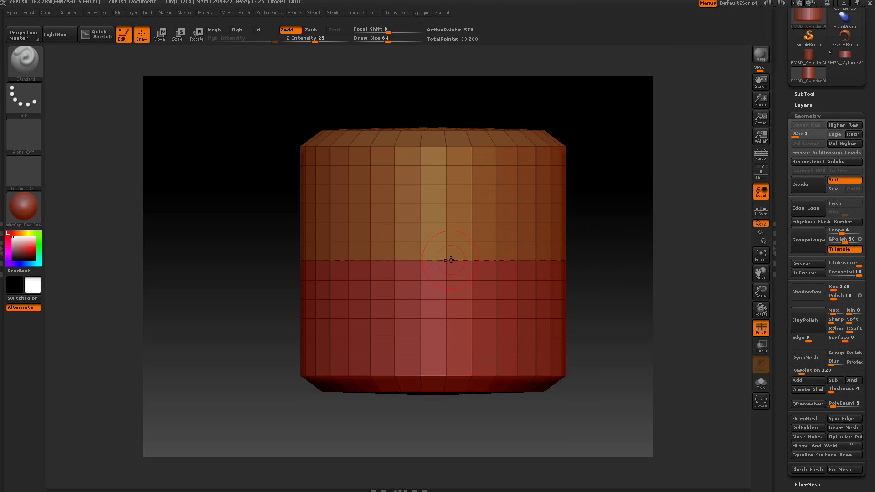
Step: Split the cylinder into two subtools by polygroup with Groups Split, accepting that the operation cannot be undone
left_click(800, 116)
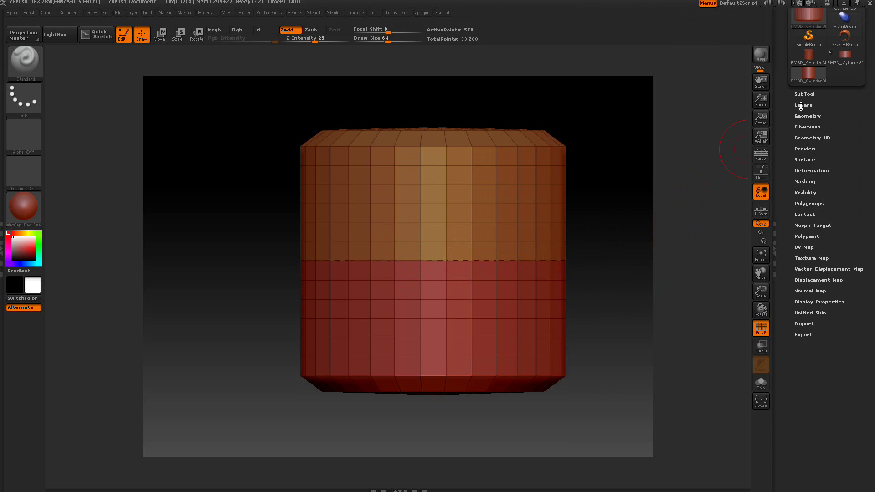
left_click(803, 93)
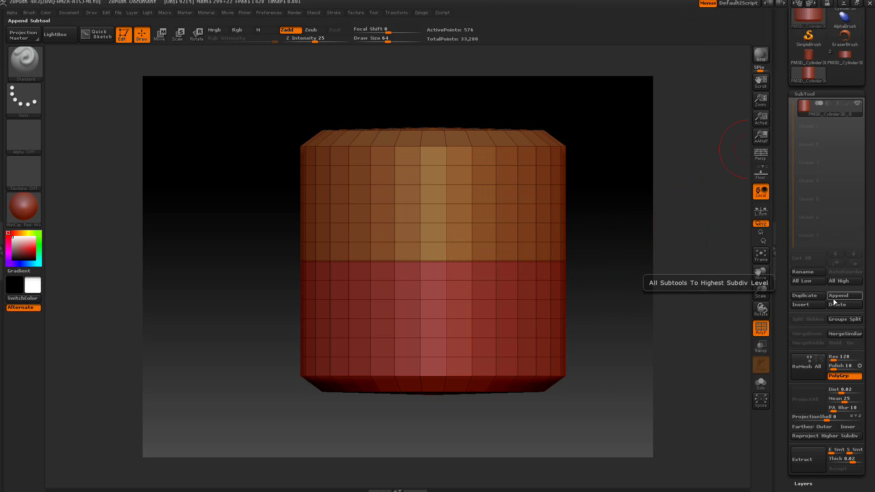
left_click(843, 320)
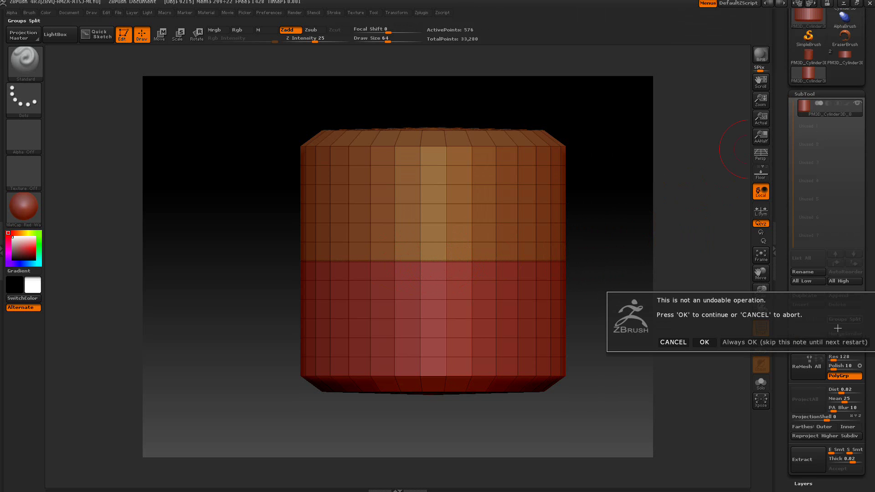
left_click(828, 343)
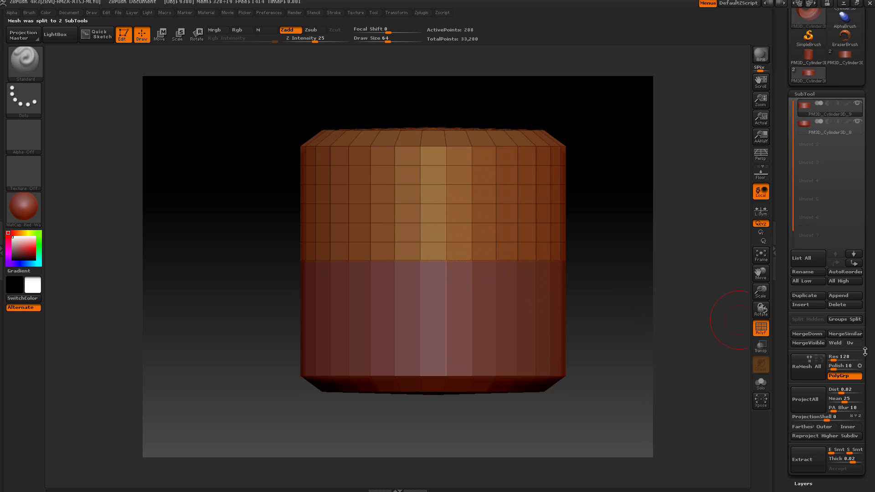
Step: Combine the two halves with MergeVisible, leaving Weld off, and switch to the merged cylinder tool
left_click(834, 344)
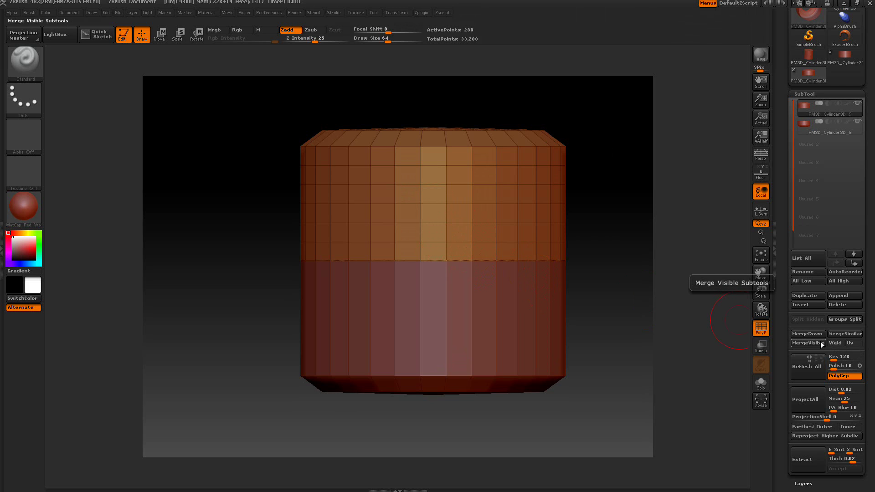
left_click(807, 343)
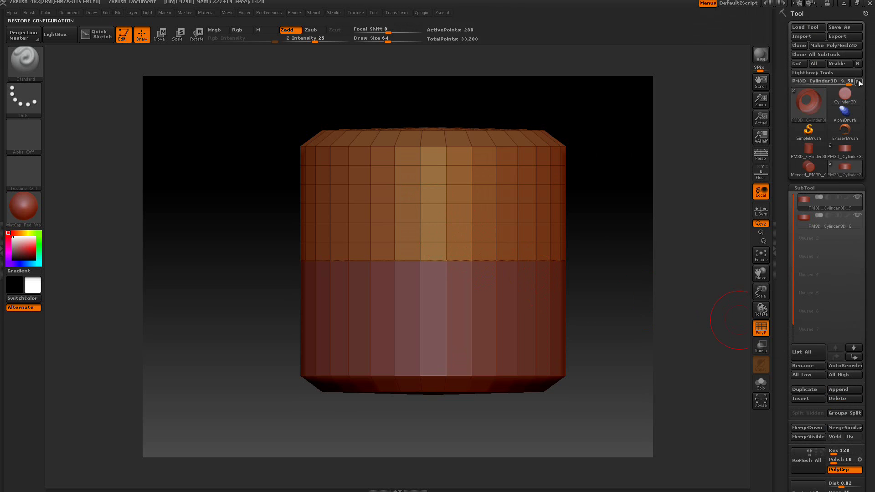
left_click_drag(848, 83, 850, 82)
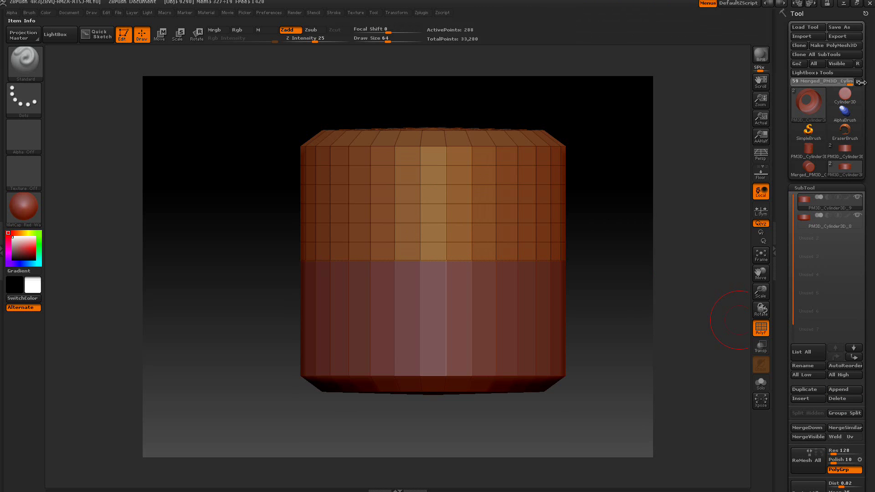
left_click_drag(626, 241, 479, 289, "alt")
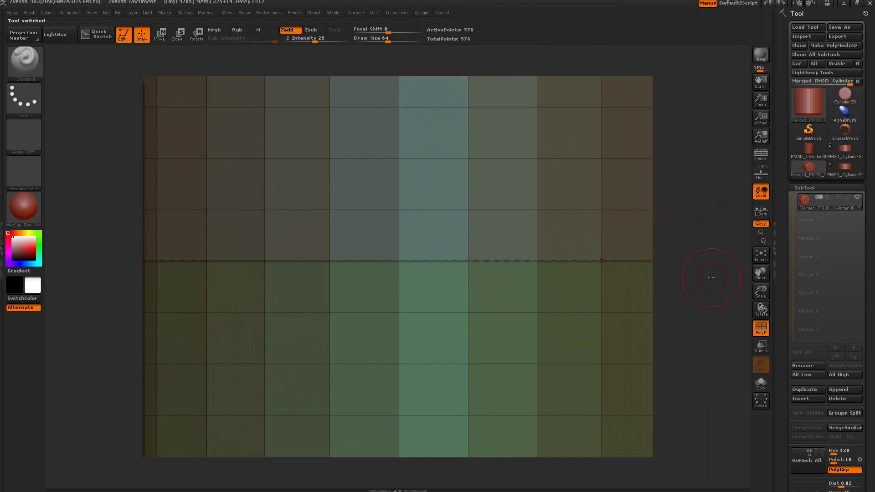
left_click_drag(704, 281, 648, 172, "alt")
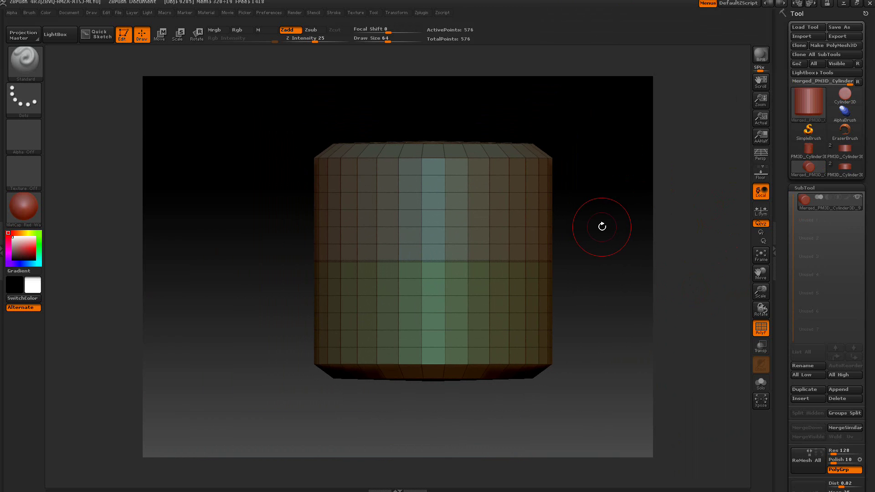
Step: Subdivide the merged cylinder to level 4 and turn off the polyframe display
left_click(801, 188)
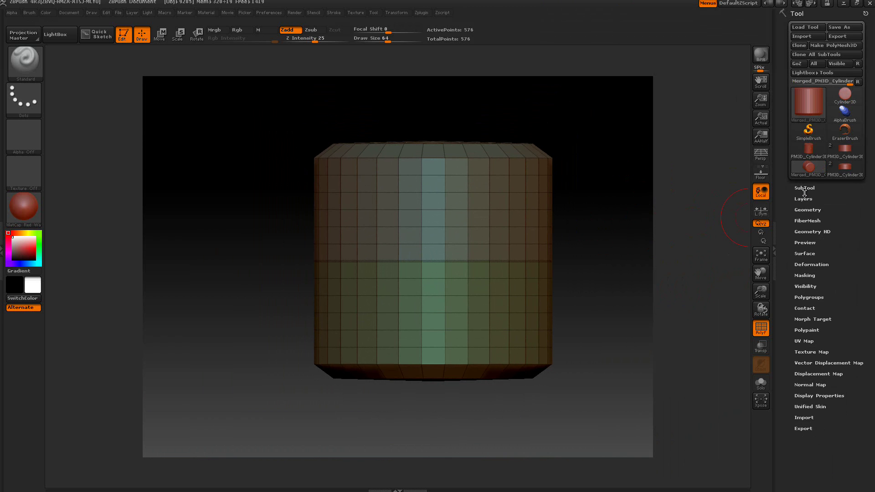
left_click(807, 209)
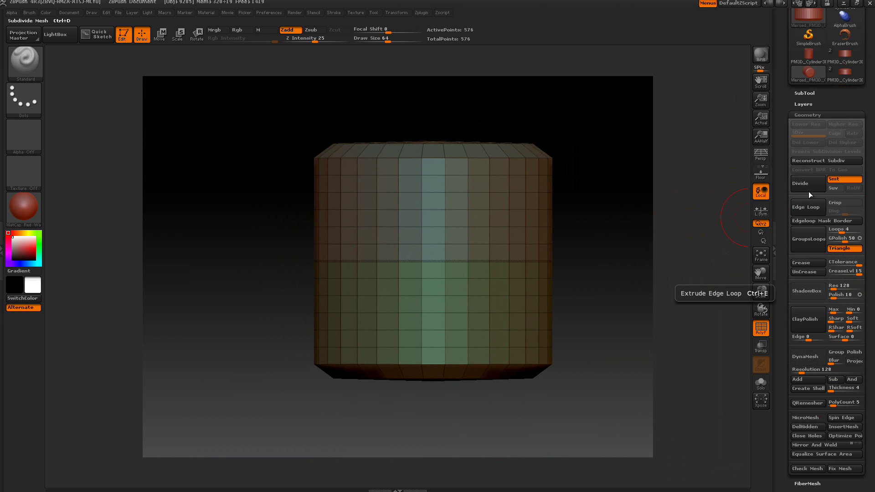
left_click(805, 188)
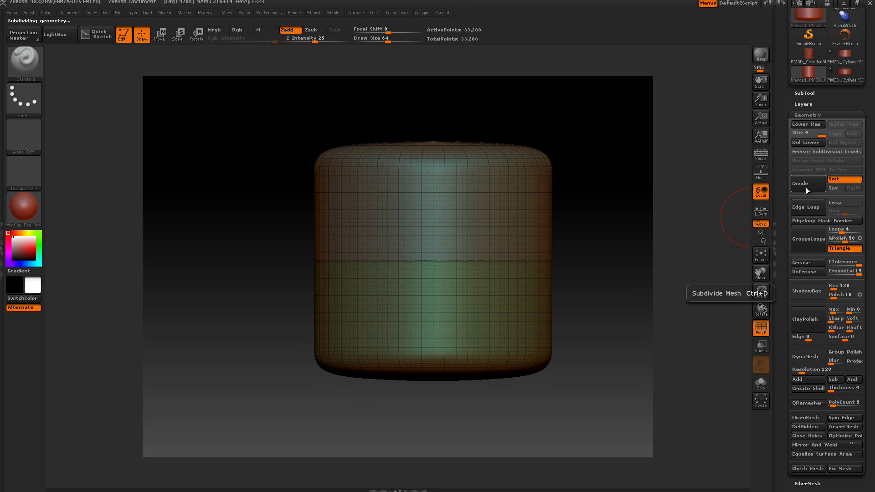
left_click(760, 329)
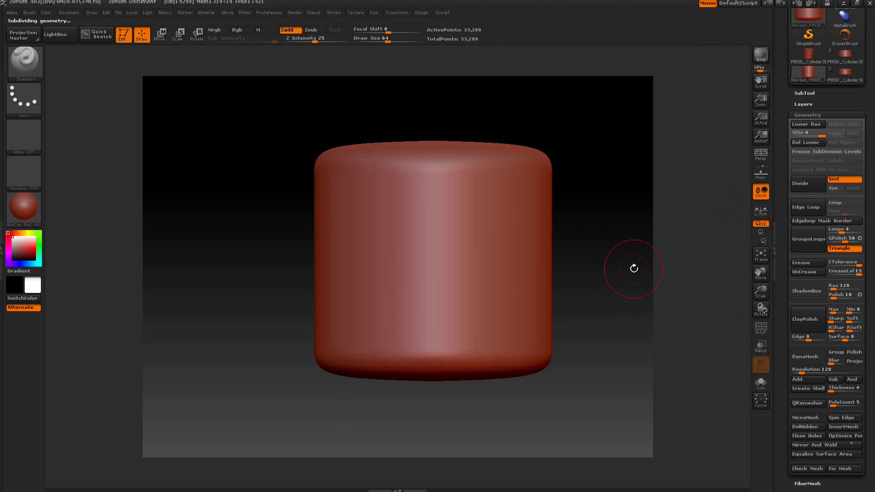
Step: Try a short Standard brush stroke across the middle seam of the merged cylinder, and undo it
left_click_drag(649, 266, 649, 281)
mouse_move(444, 256)
left_mouse_down()
mouse_move(443, 321)
mouse_move(444, 245)
left_mouse_up()
mouse_move(612, 312)
left_mouse_down()
mouse_move(648, 312)
mouse_move(586, 305)
left_mouse_up()
key("ctrl+z")
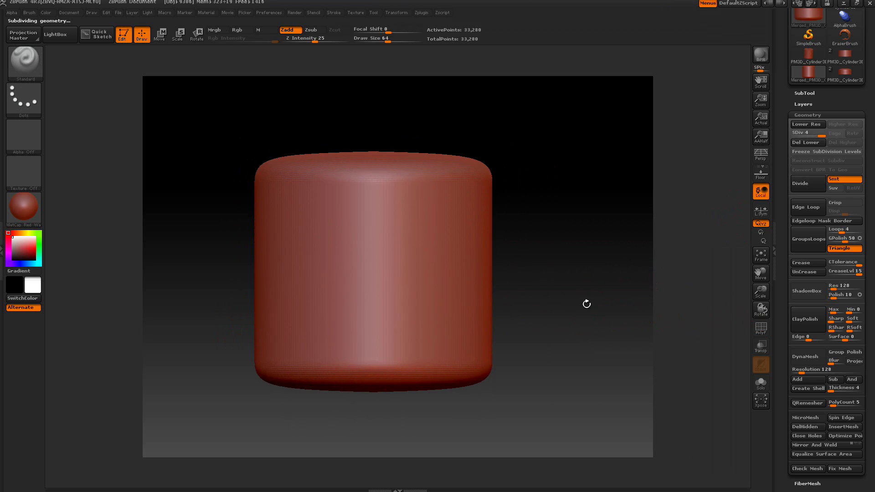